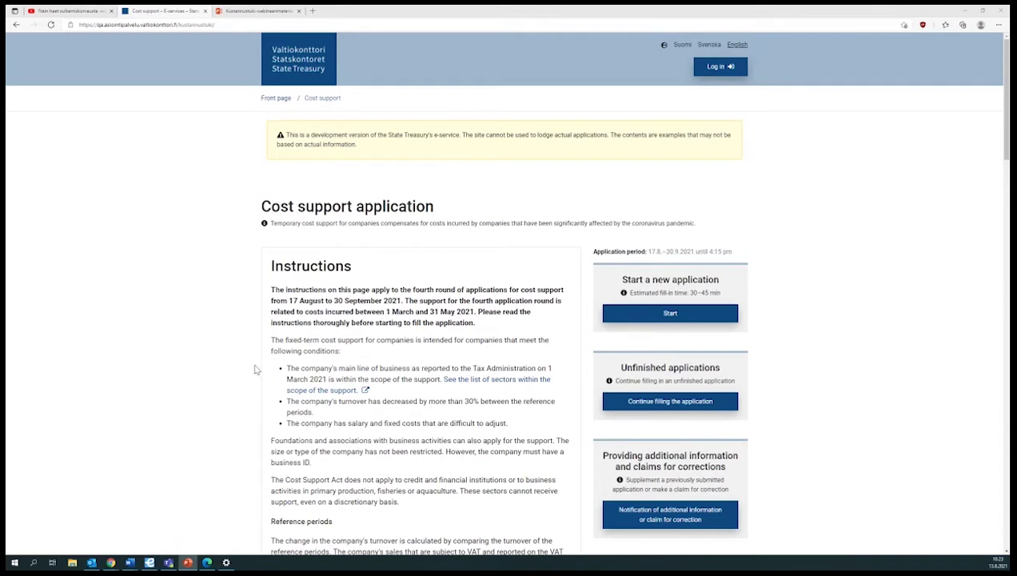
pyautogui.scroll(-1, 208, 385)
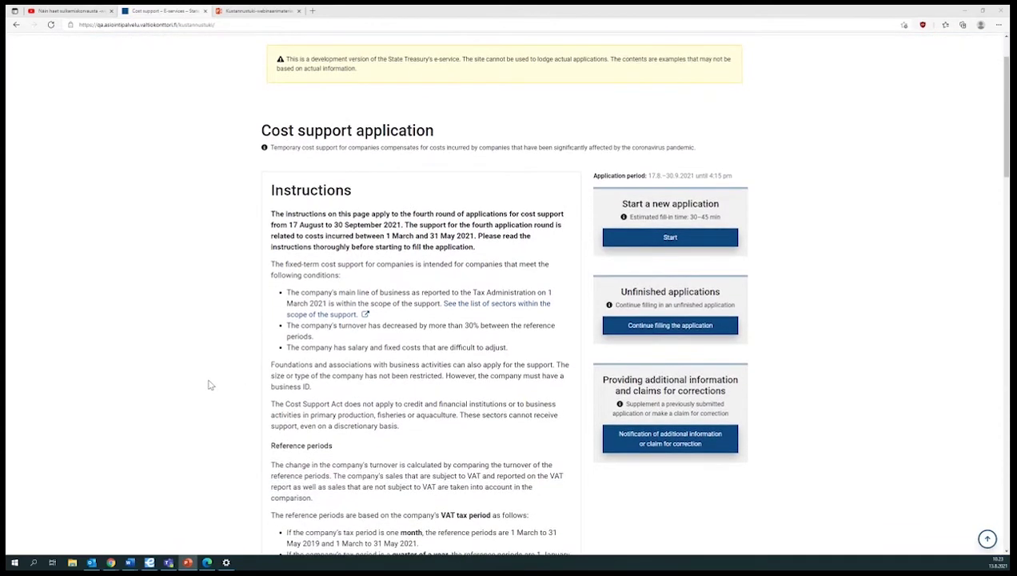
pyautogui.scroll(-1, 208, 385)
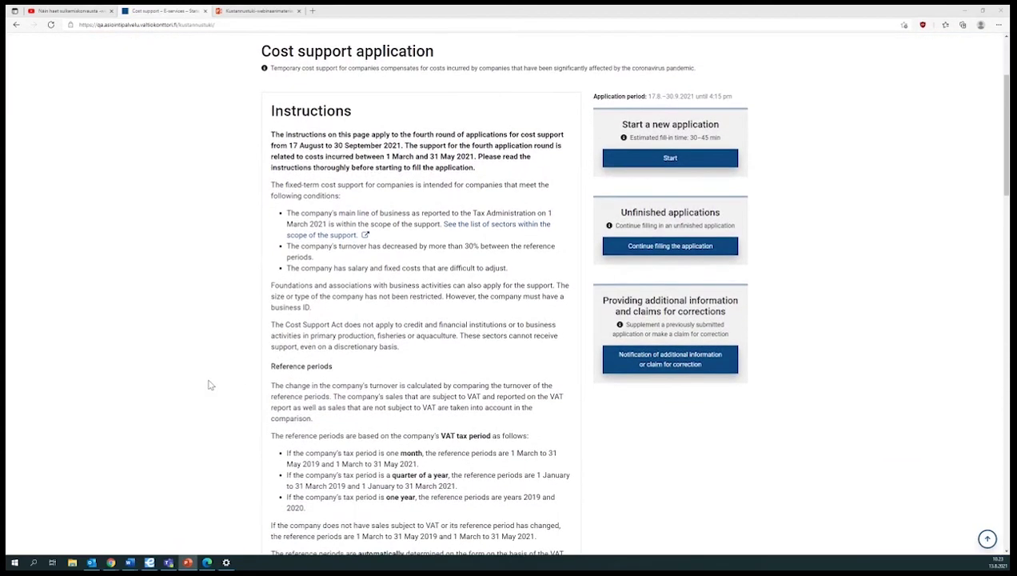
pyautogui.scroll(-1, 209, 385)
pyautogui.scroll(-1, 209, 384)
pyautogui.scroll(-1, 209, 384)
pyautogui.scroll(-1, 209, 385)
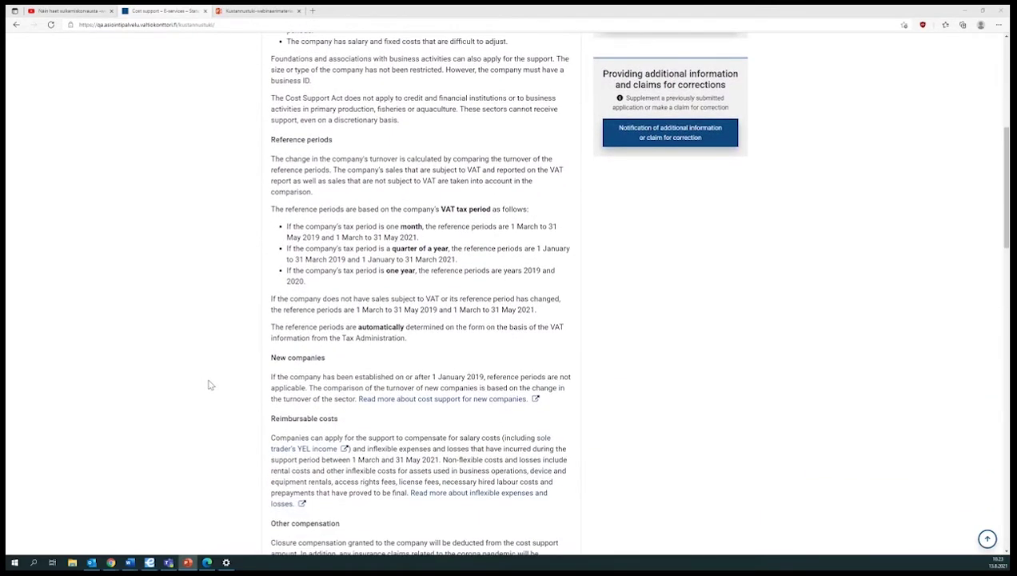
pyautogui.scroll(-1, 209, 385)
pyautogui.scroll(-1, 209, 385)
pyautogui.scroll(-1, 209, 384)
pyautogui.scroll(-1, 209, 385)
pyautogui.scroll(-1, 209, 385)
pyautogui.scroll(-2, 209, 384)
pyautogui.scroll(-1, 208, 384)
pyautogui.scroll(-1, 209, 385)
pyautogui.scroll(-1, 209, 385)
pyautogui.scroll(3, 209, 384)
pyautogui.scroll(3, 208, 385)
pyautogui.scroll(4, 209, 385)
pyautogui.scroll(3, 209, 385)
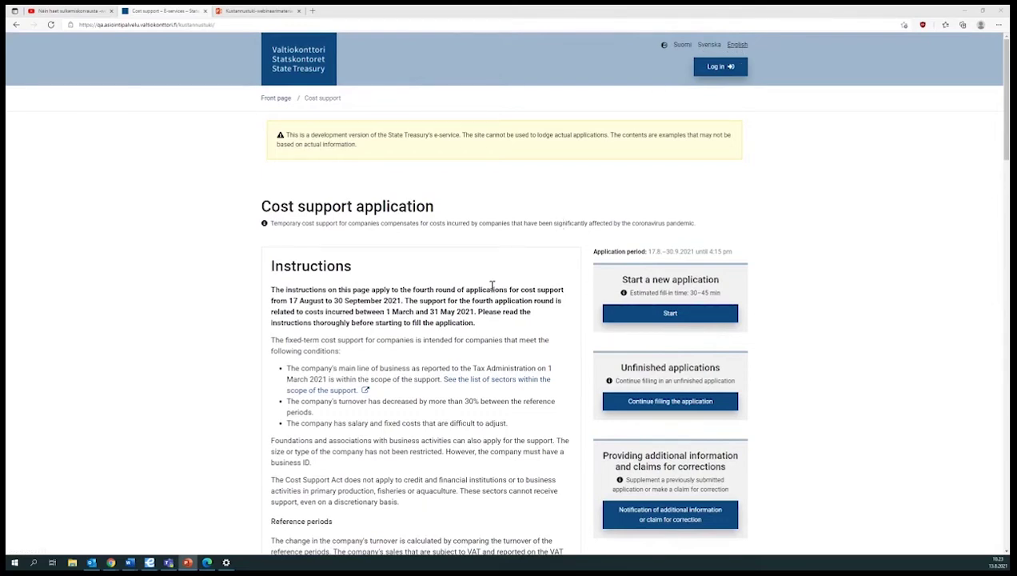
pyautogui.scroll(-1, 440, 374)
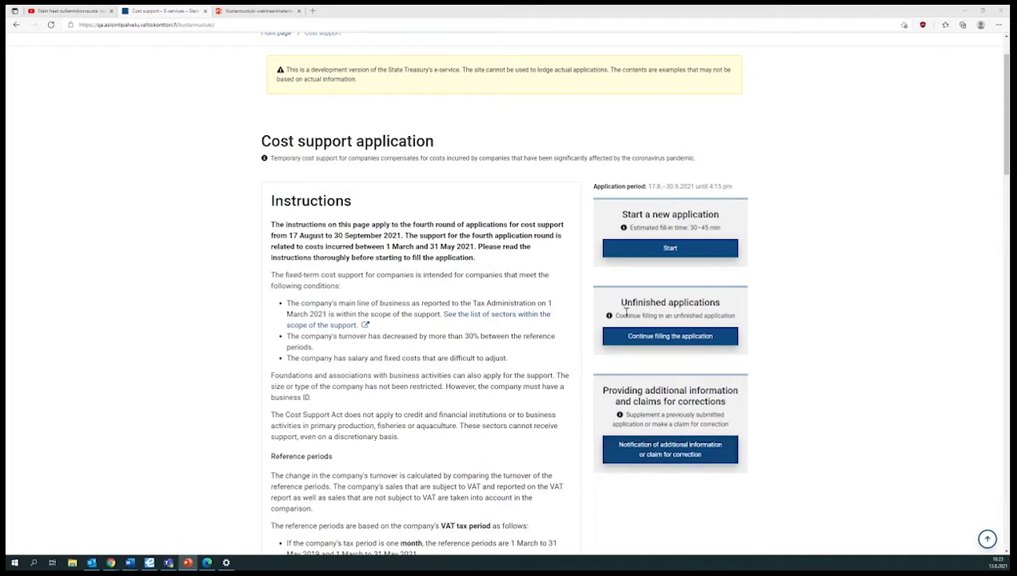
# - Sign in through Suomi.fi using Test IdP with the suggested test personal identity code
pyautogui.click(652, 252)
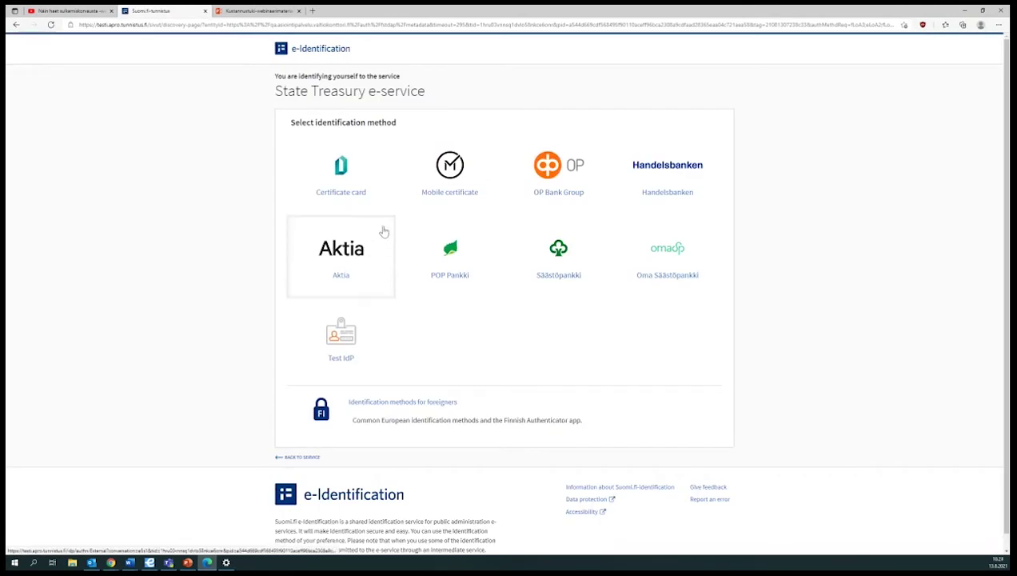
pyautogui.click(352, 339)
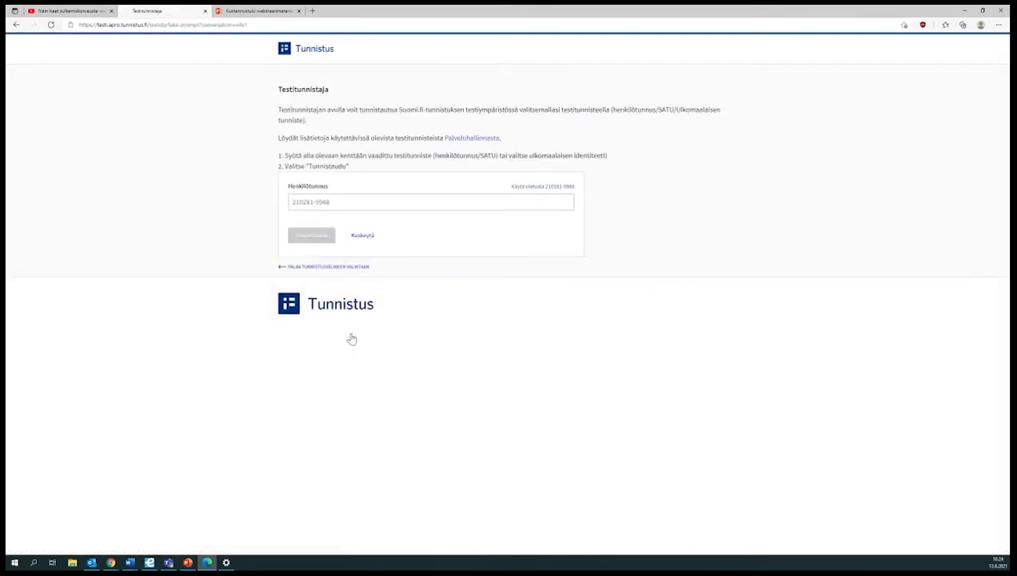
pyautogui.click(327, 205)
pyautogui.click(308, 228)
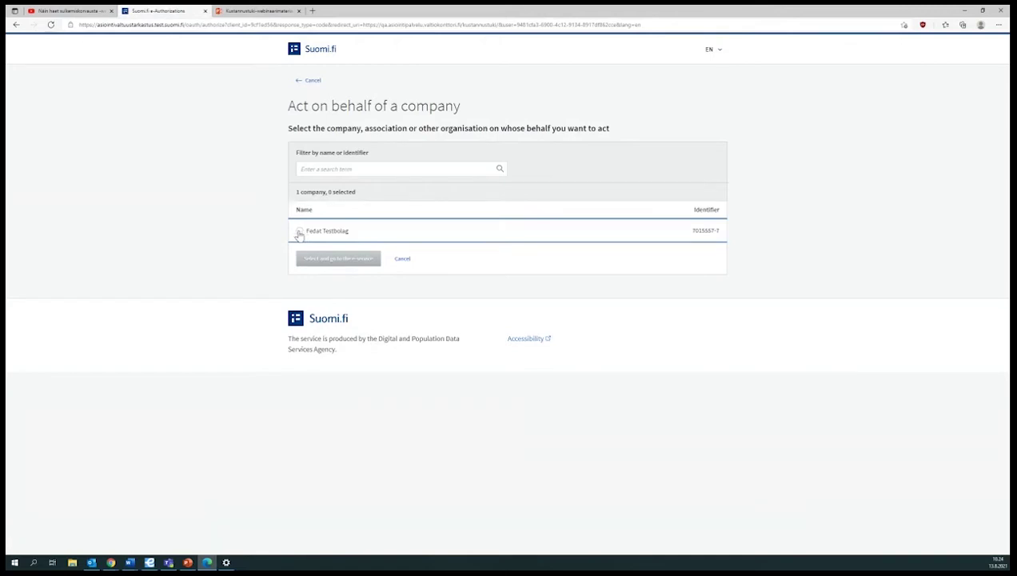
# - Choose Fedat Testbolag as the company to act for and go to the e-service
pyautogui.click(299, 232)
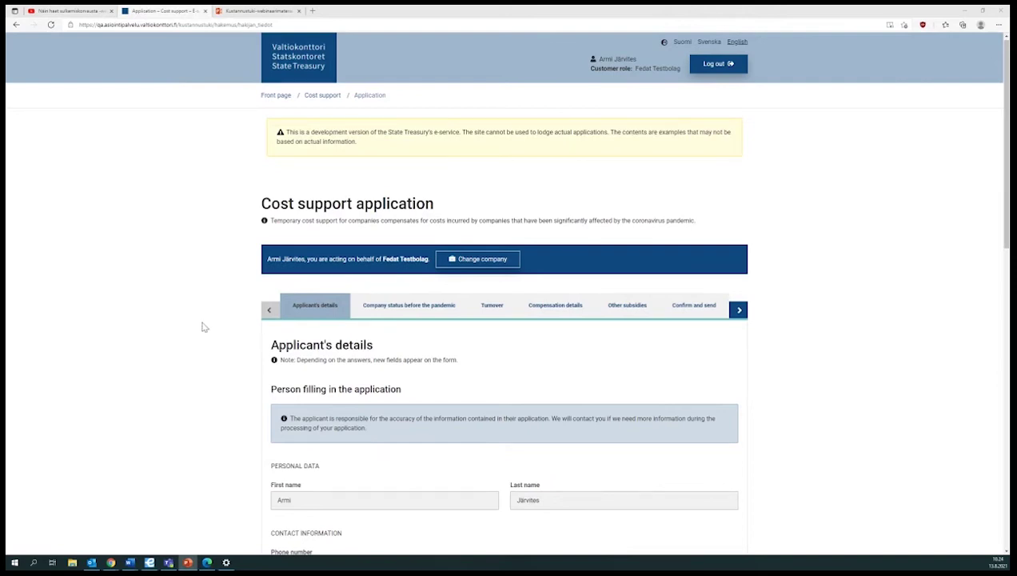
pyautogui.scroll(-2, 257, 345)
pyautogui.scroll(-2, 258, 345)
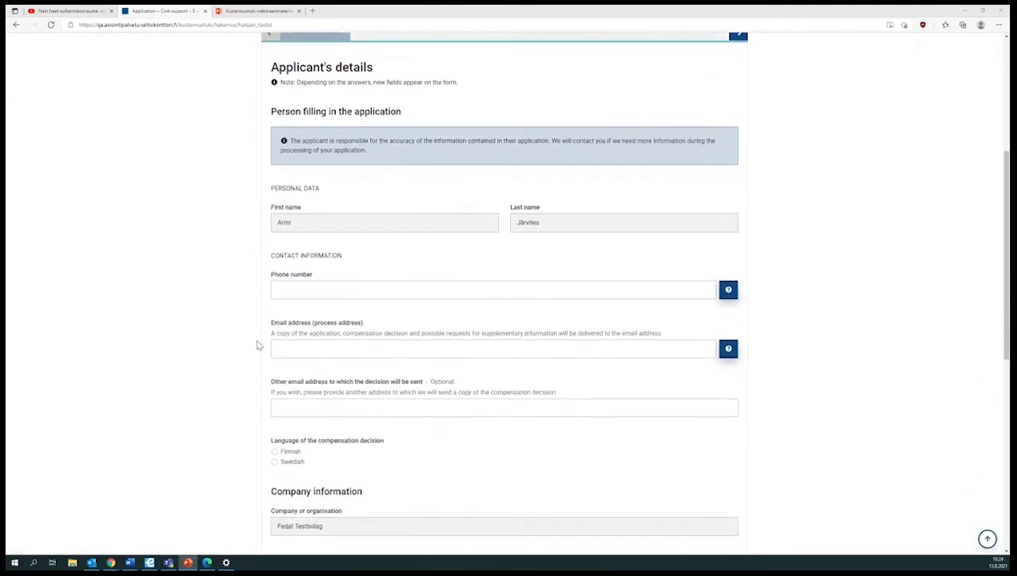
pyautogui.click(276, 240)
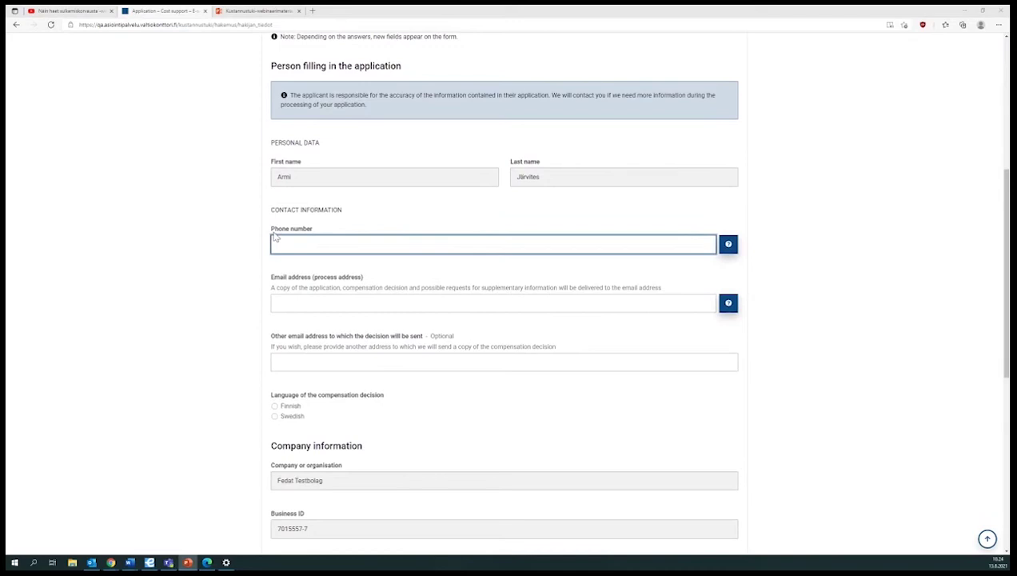
pyautogui.click(289, 299)
pyautogui.click(244, 366)
pyautogui.scroll(-1, 244, 365)
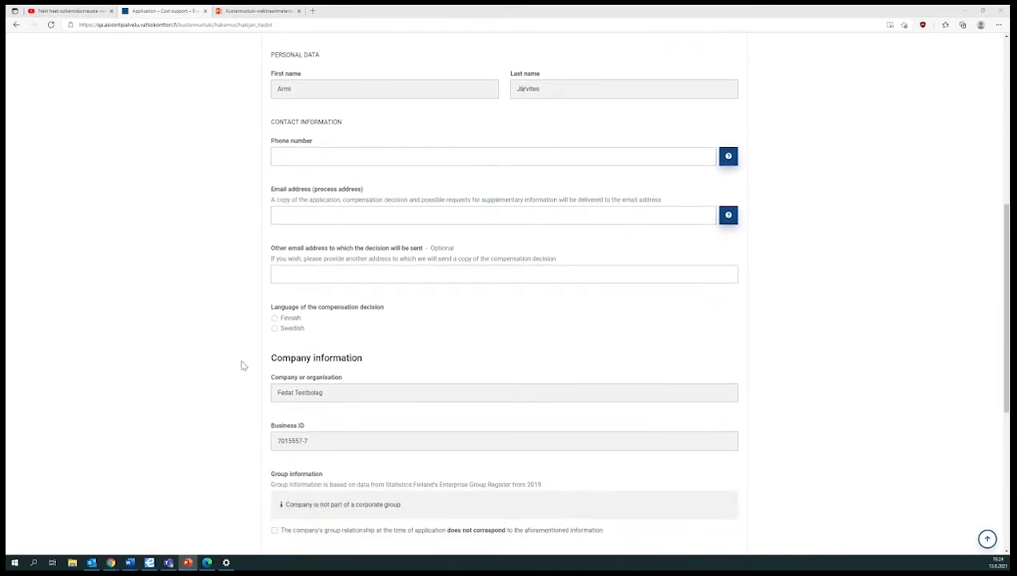
pyautogui.click(277, 320)
pyautogui.click(246, 399)
pyautogui.scroll(-2, 245, 399)
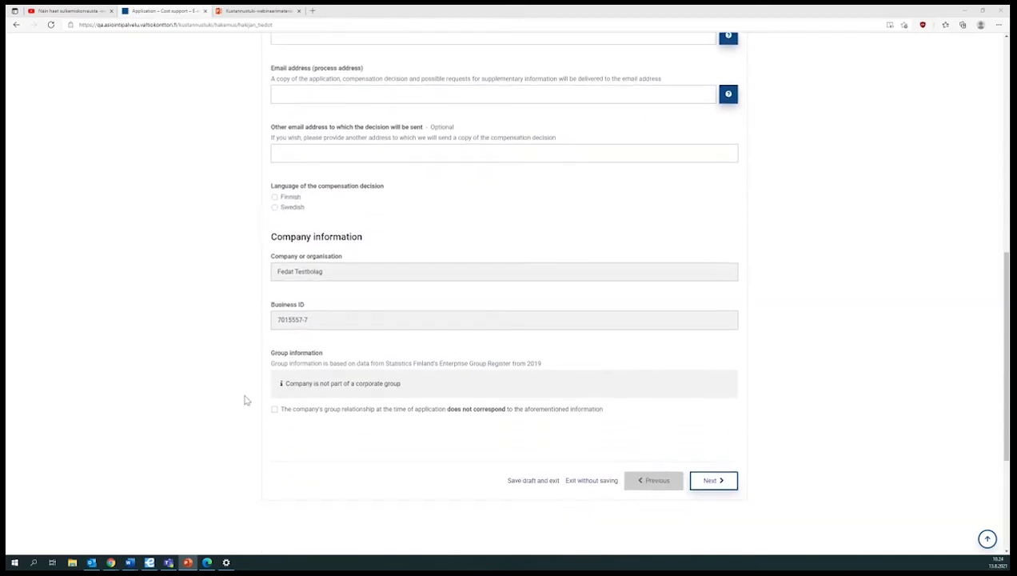
pyautogui.scroll(-1, 246, 399)
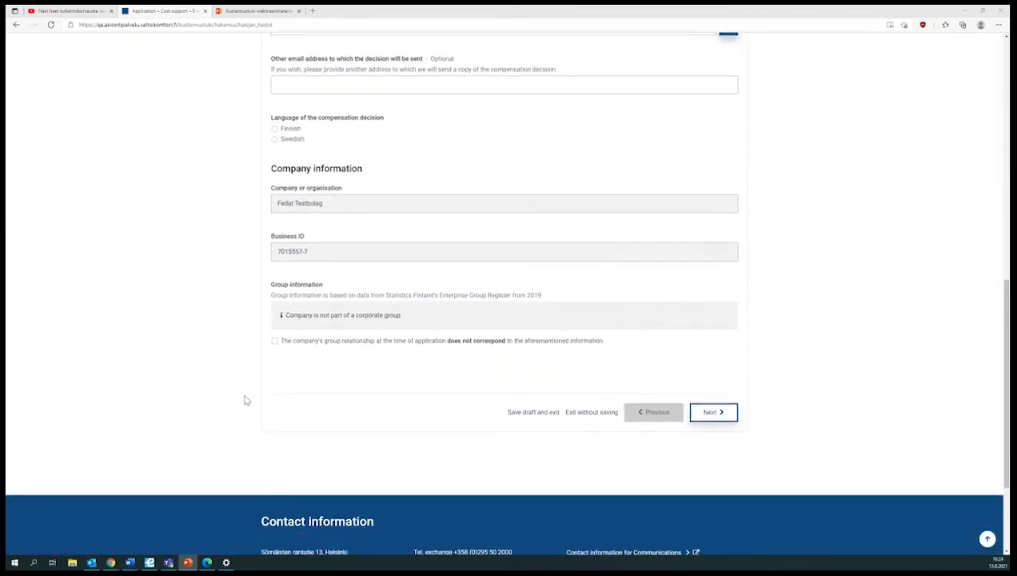
# - Select 'Medium-sized company' on the pre-pandemic company status page and continue to Turnover
pyautogui.click(708, 412)
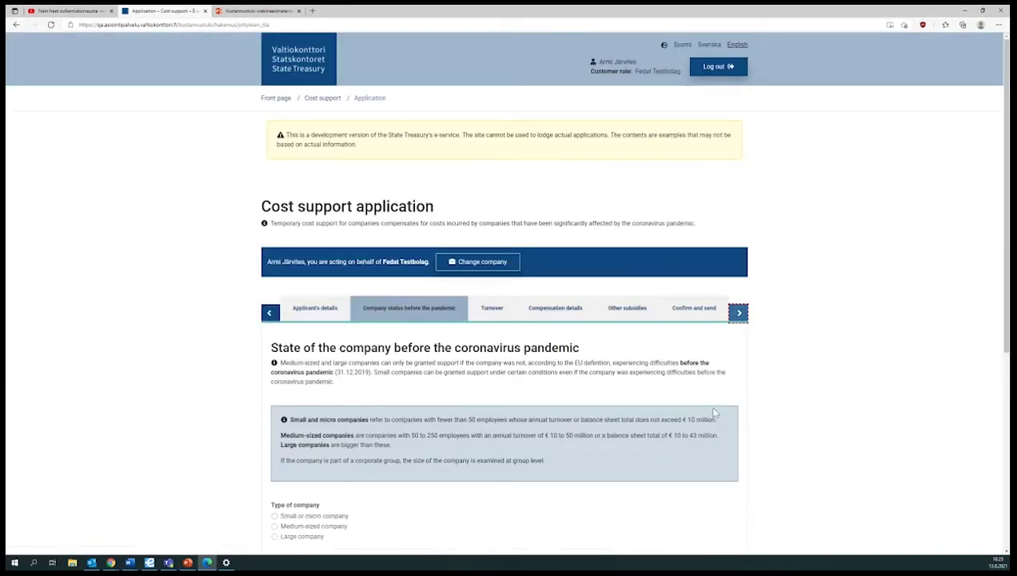
pyautogui.scroll(-1, 714, 412)
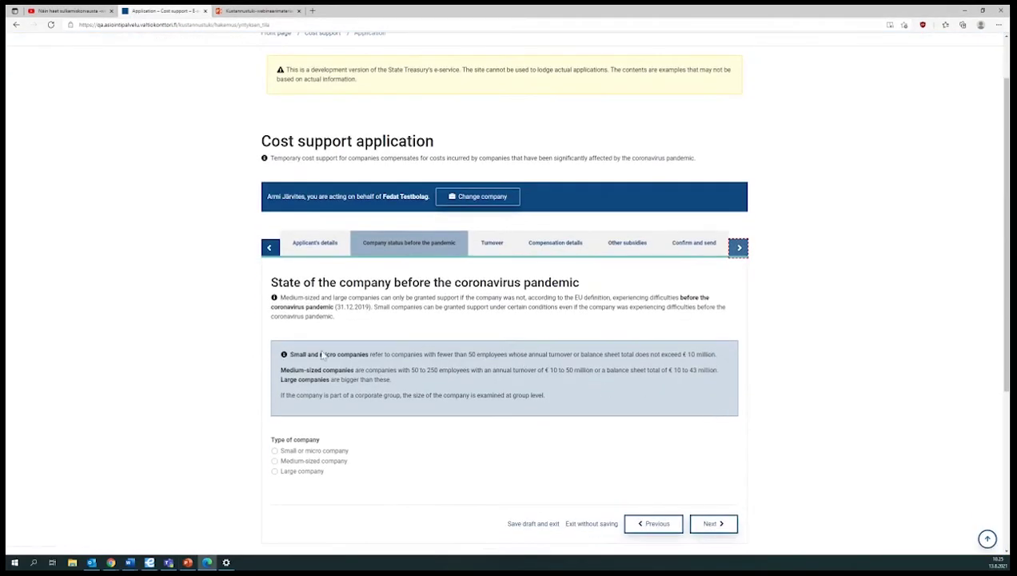
pyautogui.hotkey('alt', 'Tab')
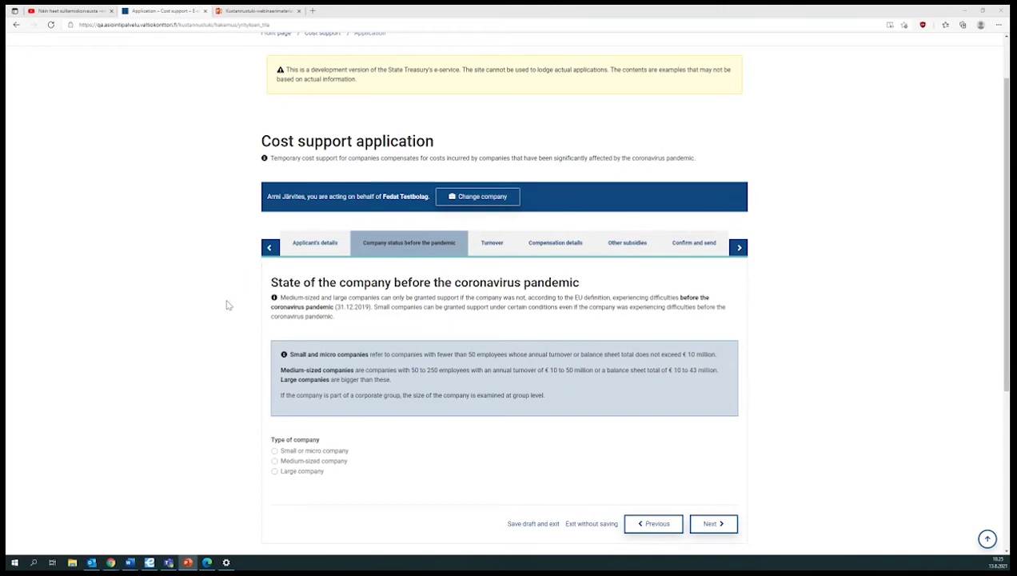
pyautogui.scroll(-2, 227, 305)
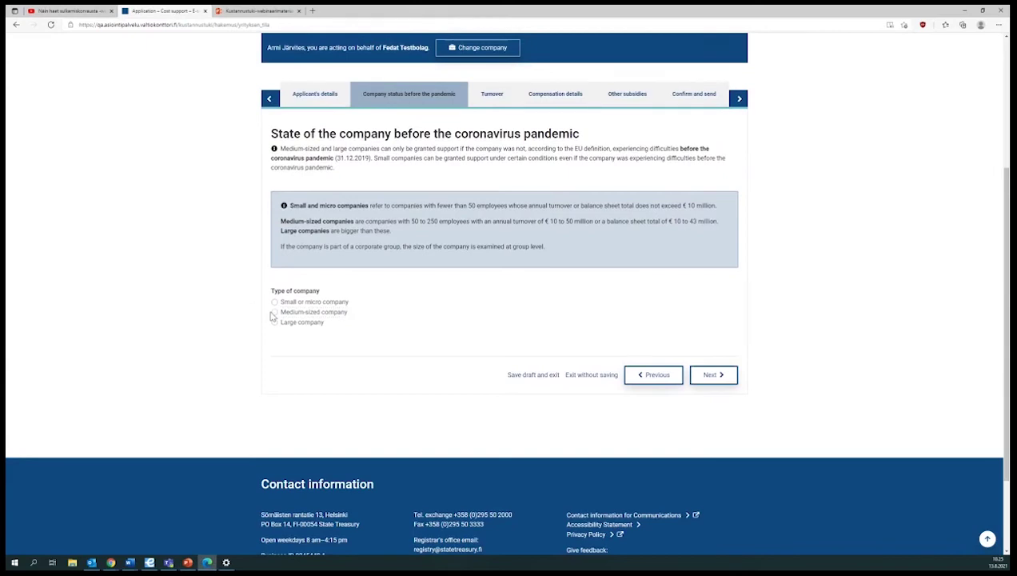
pyautogui.click(275, 313)
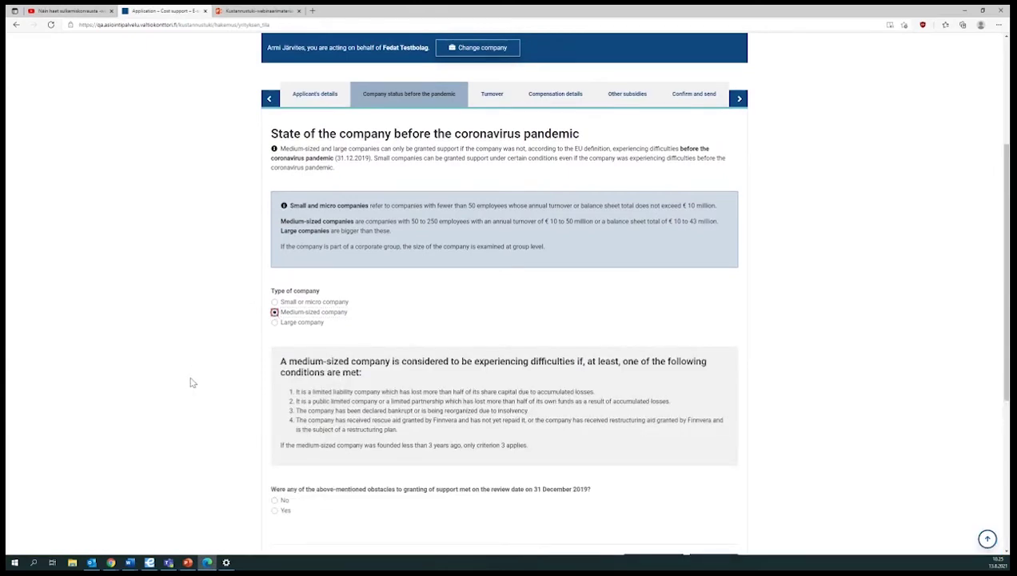
pyautogui.scroll(-1, 190, 382)
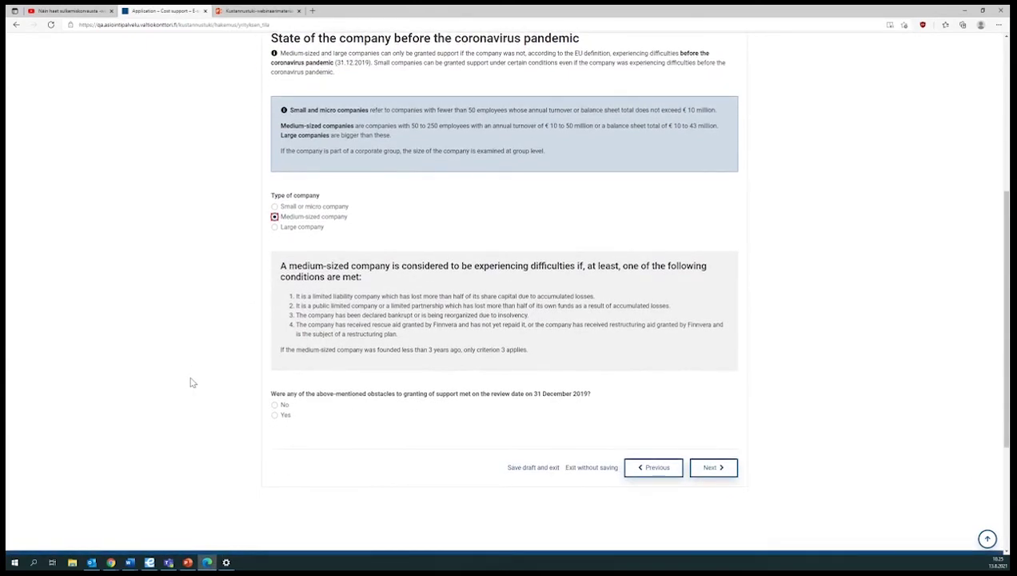
pyautogui.scroll(-1, 190, 382)
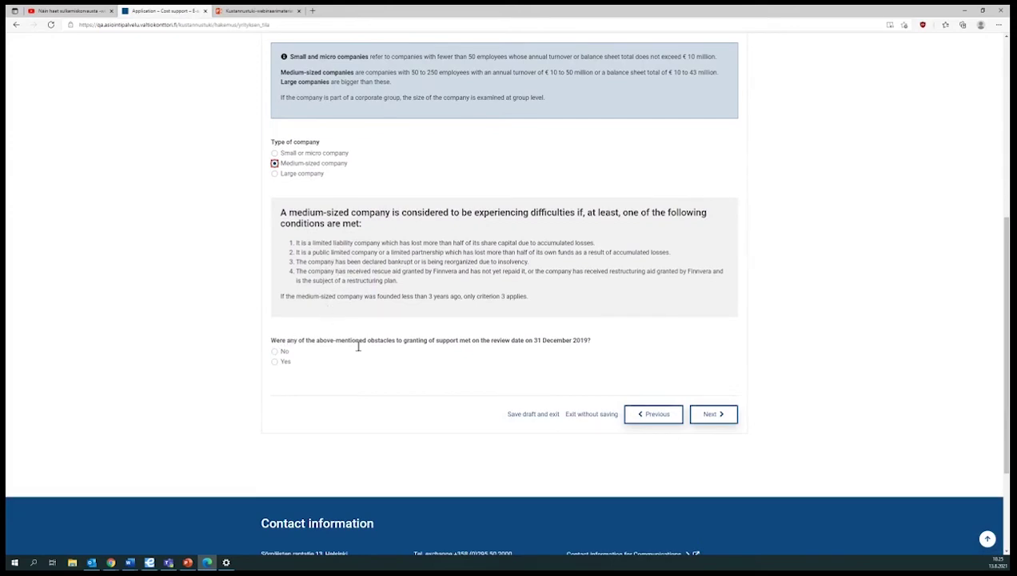
pyautogui.click(707, 413)
pyautogui.scroll(-1, 704, 416)
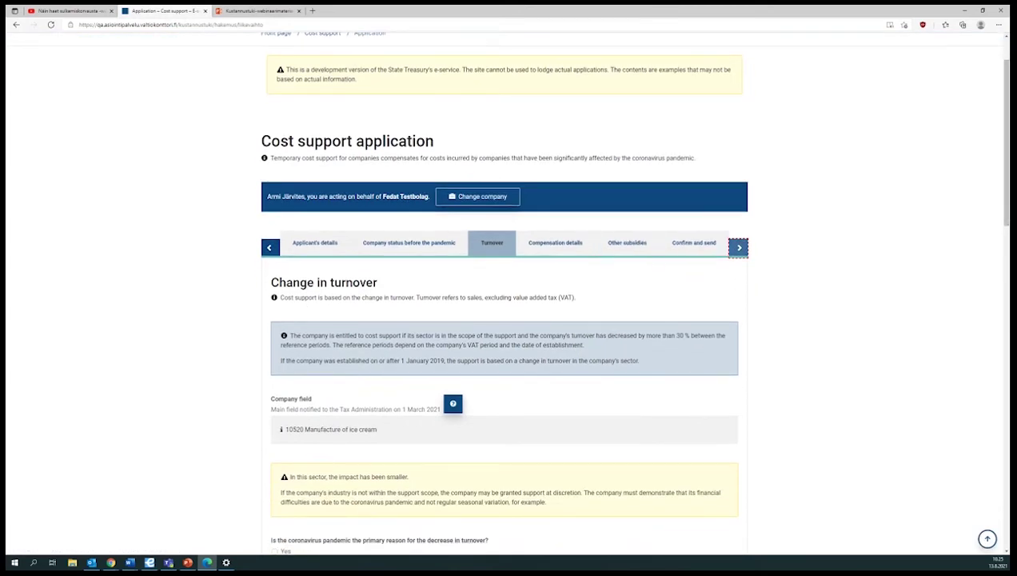
# - Answer Yes to the pandemic question and review VAT sales of €120,000 before versus €45,000 during
pyautogui.hotkey('alt', 'Tab')
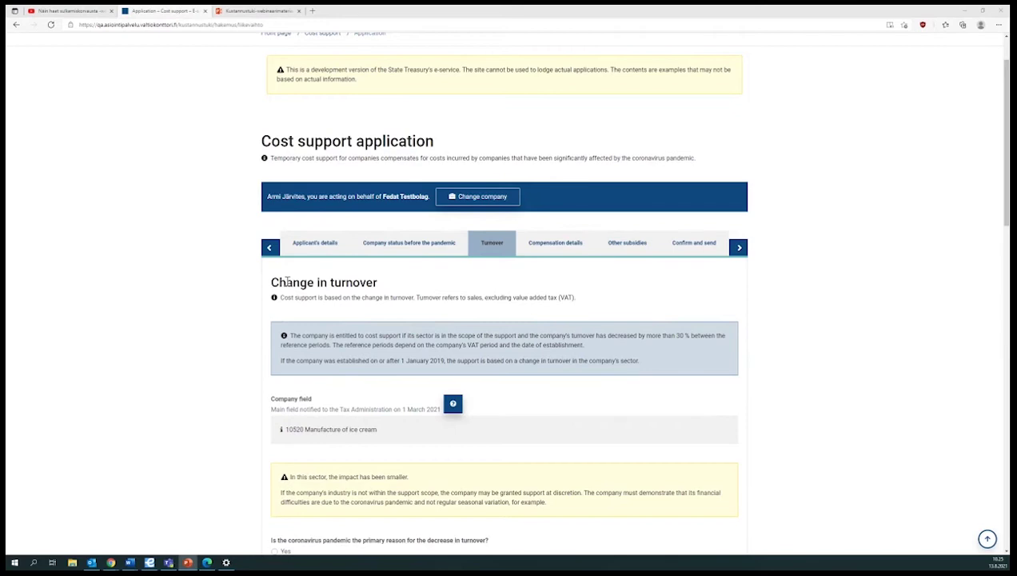
pyautogui.scroll(-2, 287, 282)
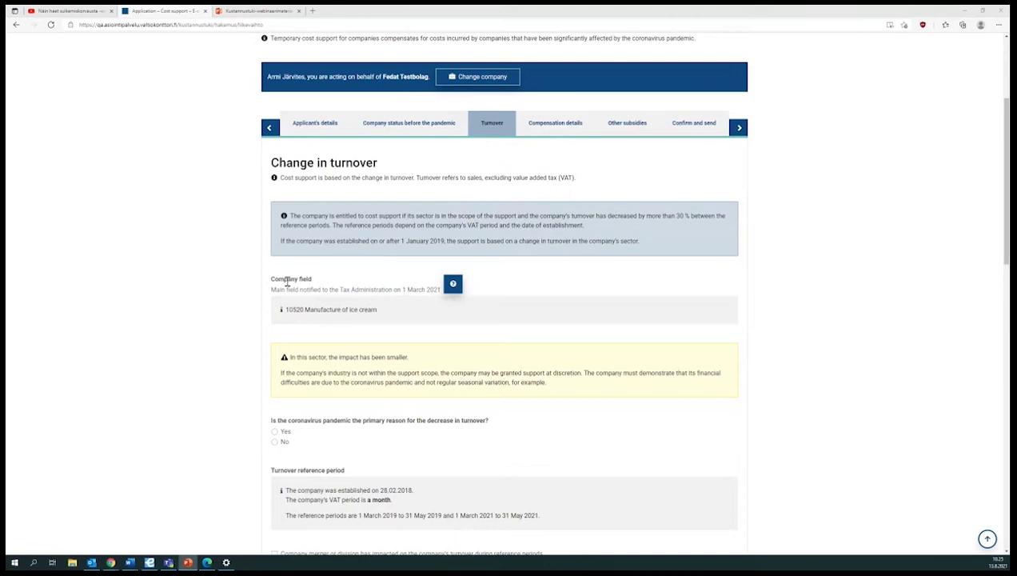
pyautogui.scroll(-1, 286, 282)
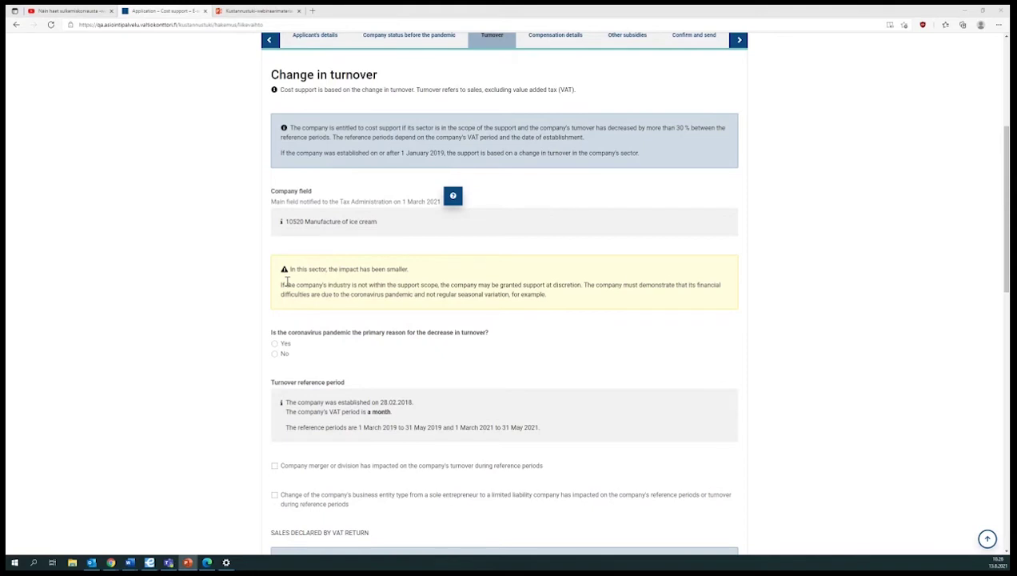
pyautogui.scroll(-1, 286, 282)
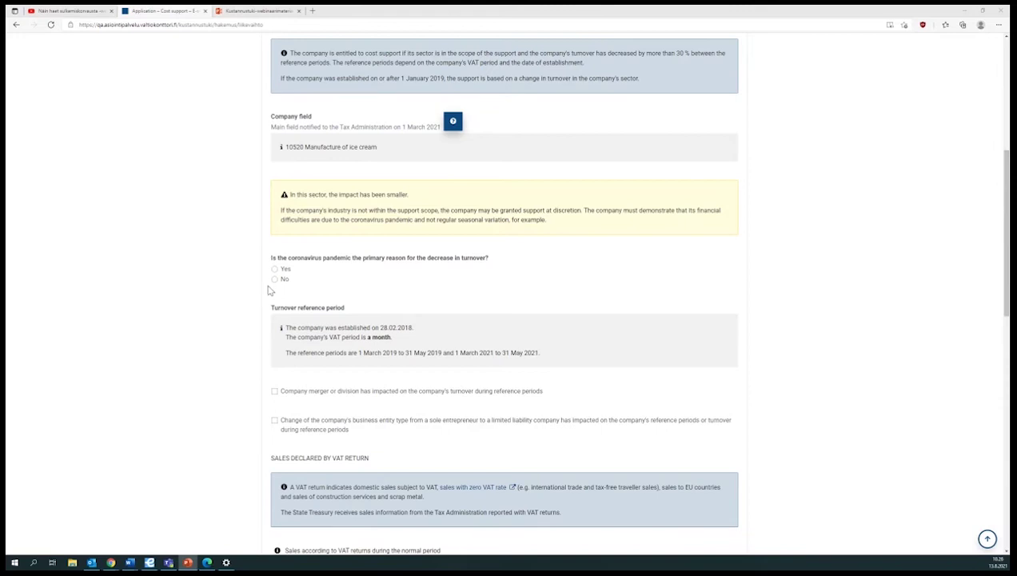
pyautogui.click(276, 269)
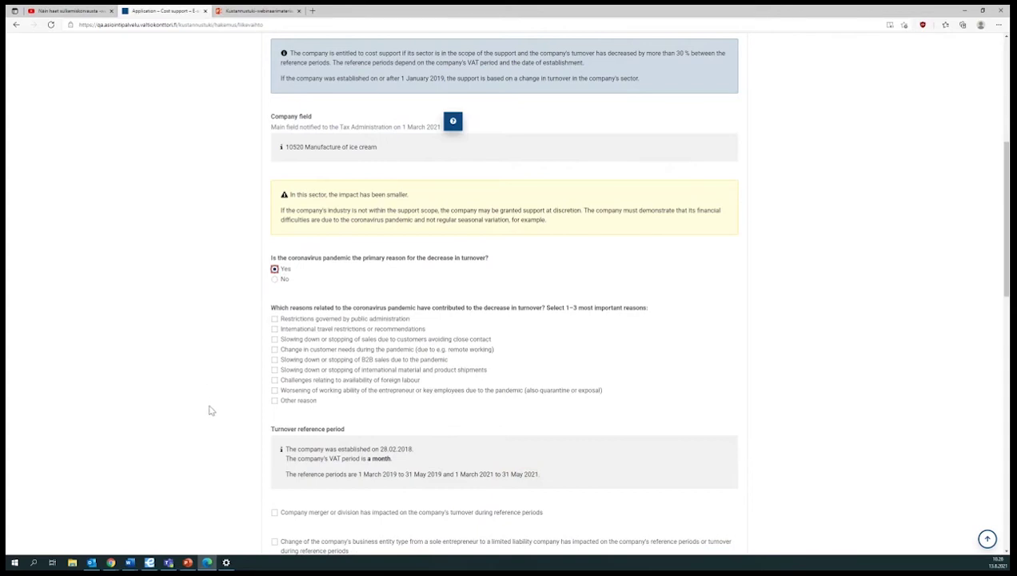
pyautogui.scroll(-1, 211, 404)
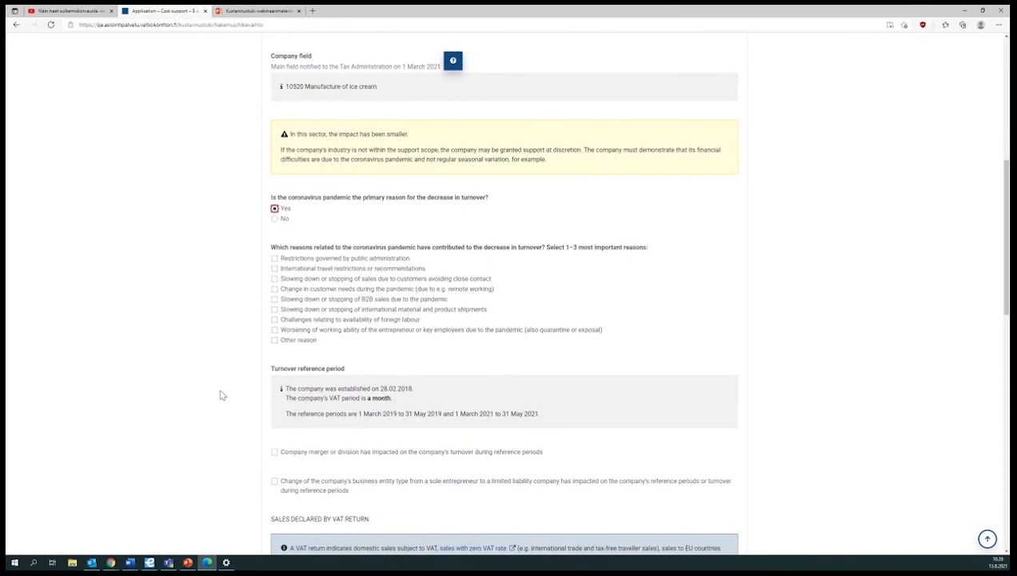
pyautogui.scroll(-1, 223, 395)
pyautogui.scroll(-1, 222, 395)
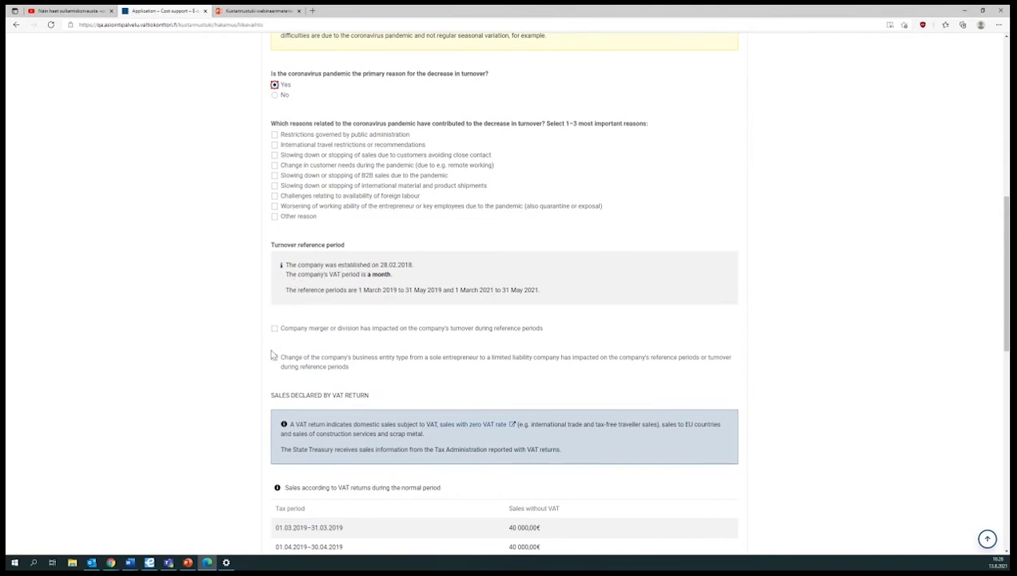
pyautogui.scroll(-1, 254, 384)
pyautogui.scroll(-1, 253, 386)
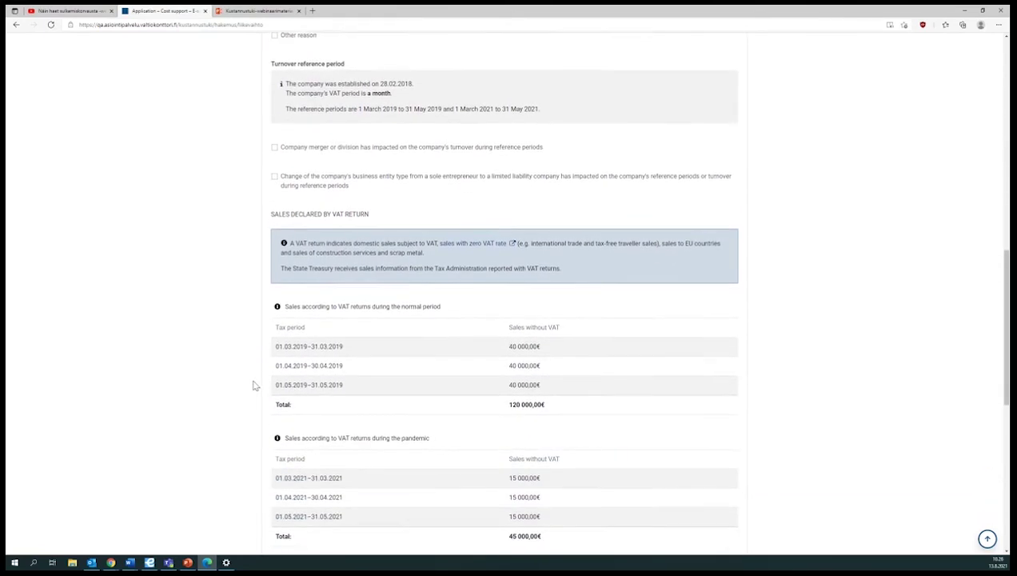
pyautogui.scroll(-2, 252, 385)
pyautogui.scroll(-1, 253, 385)
pyautogui.scroll(-2, 254, 385)
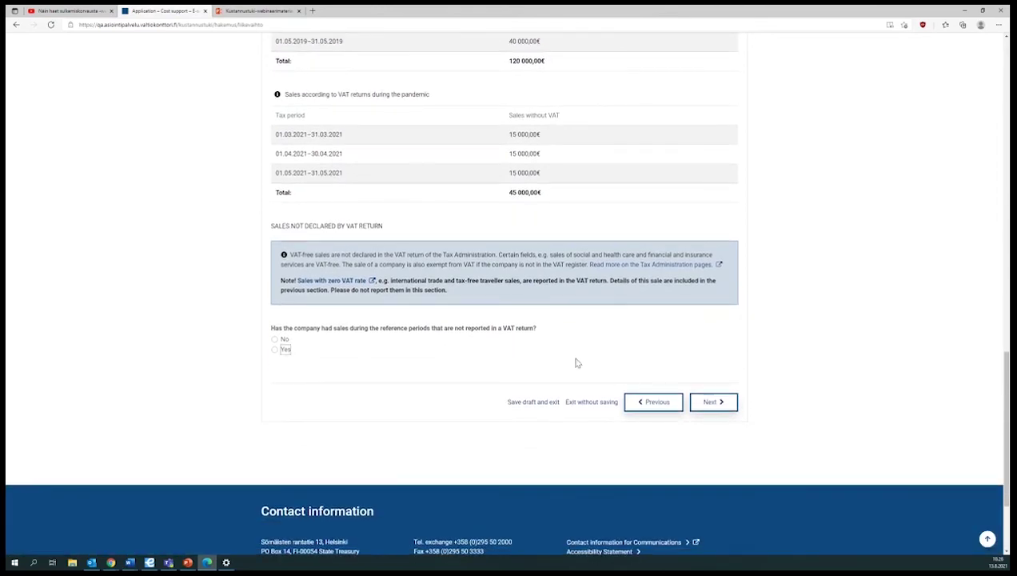
# - Open Compensation details and highlight the payment account number
pyautogui.click(707, 404)
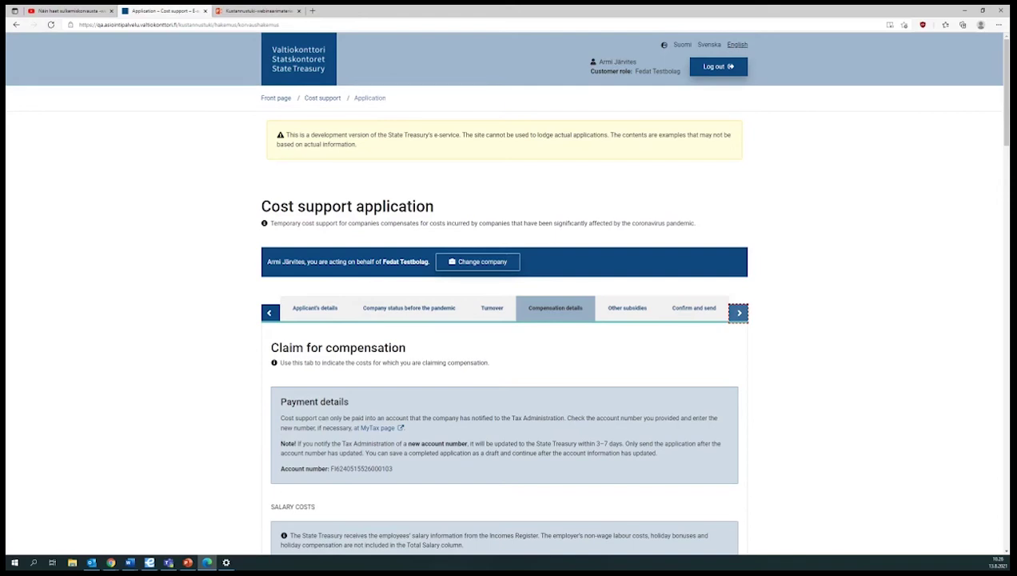
pyautogui.hotkey('alt', 'Tab')
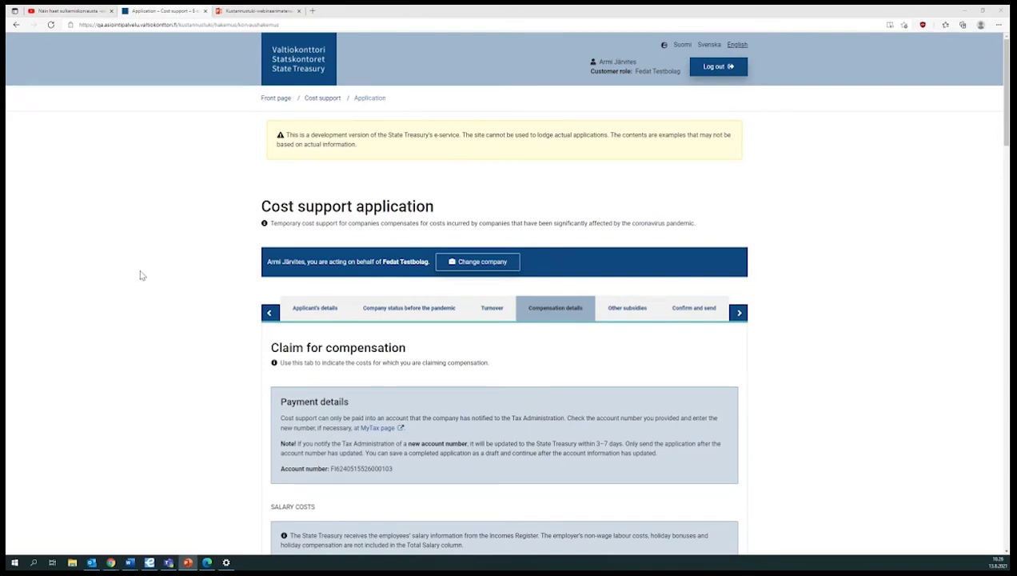
pyautogui.scroll(-1, 254, 381)
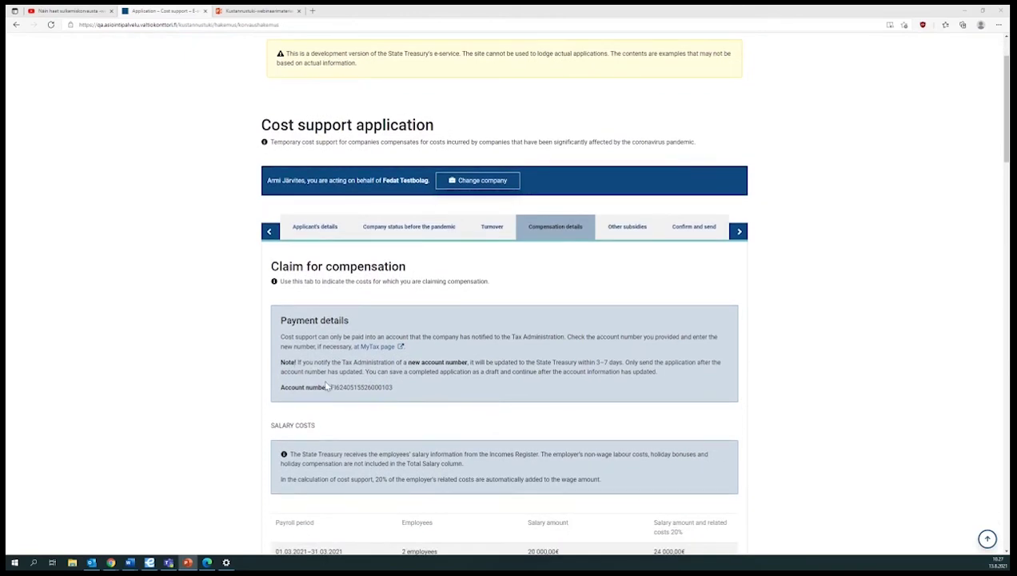
pyautogui.moveTo(331, 387); pyautogui.dragTo(399, 388)
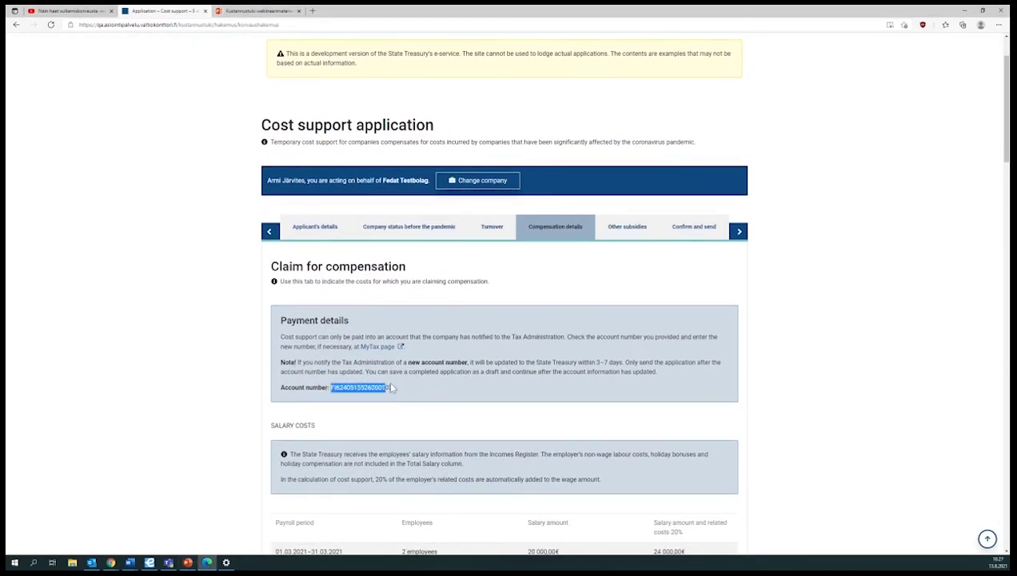
pyautogui.click(225, 429)
# - Review the salary costs and inflexible expenses tables, all totalling €0.00
pyautogui.scroll(-2, 225, 430)
pyautogui.scroll(-1, 225, 430)
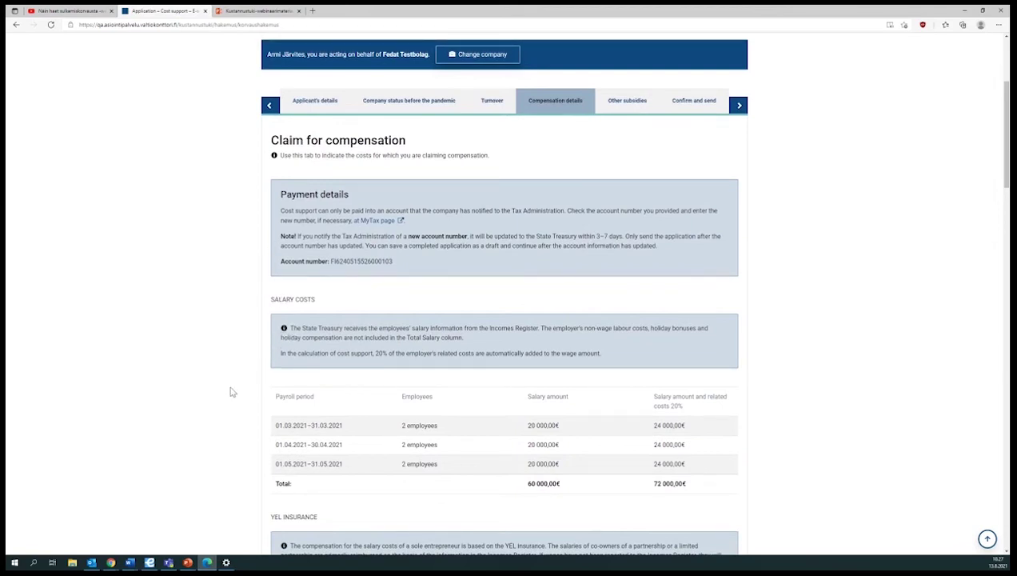
pyautogui.scroll(-2, 231, 392)
pyautogui.scroll(-2, 231, 392)
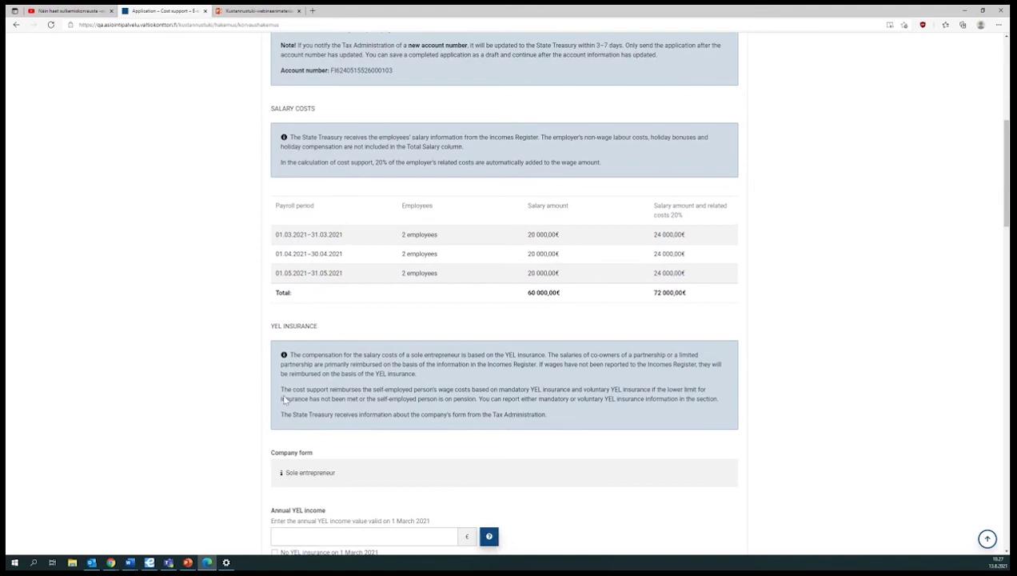
pyautogui.scroll(-3, 236, 414)
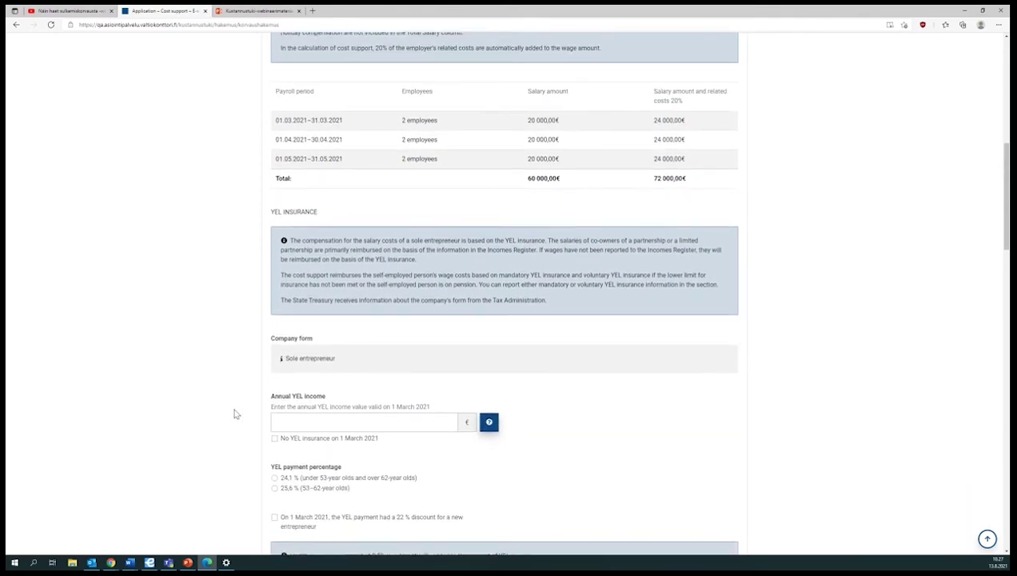
pyautogui.scroll(-2, 236, 414)
pyautogui.scroll(-1, 236, 413)
pyautogui.scroll(-3, 236, 414)
pyautogui.scroll(-3, 236, 414)
pyautogui.scroll(-1, 236, 414)
pyautogui.scroll(-2, 236, 413)
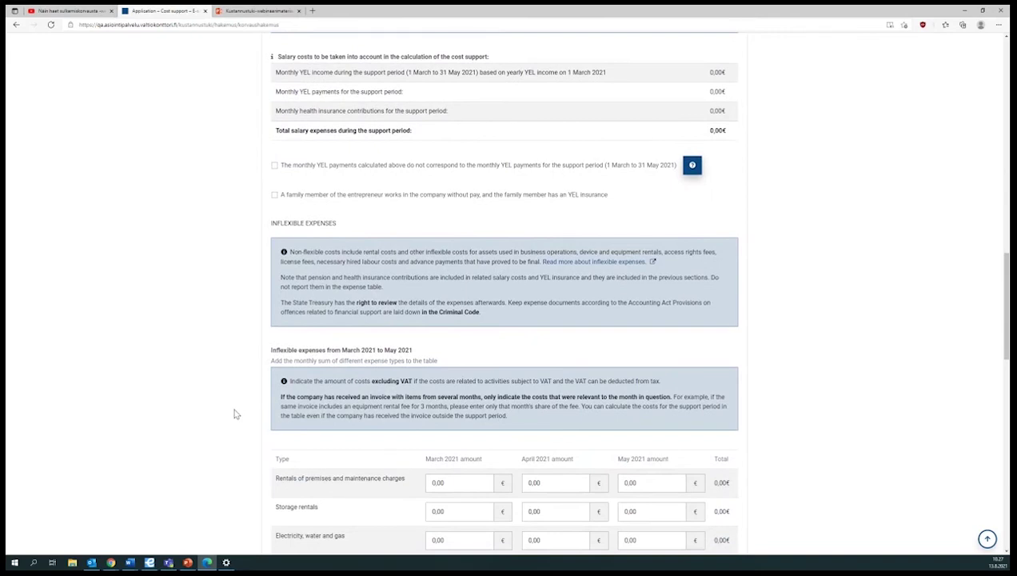
pyautogui.scroll(-1, 236, 413)
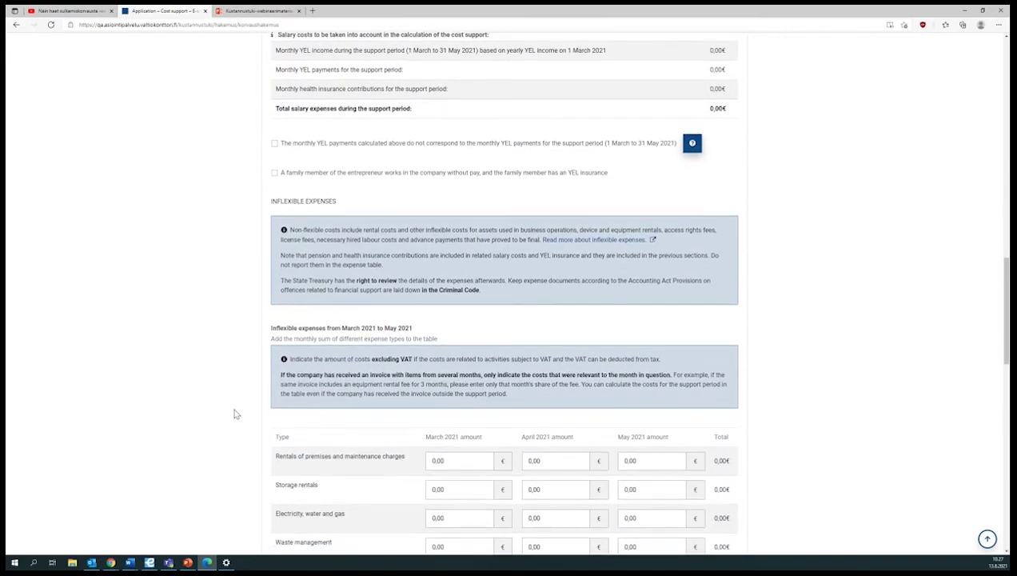
pyautogui.scroll(-1, 236, 414)
pyautogui.scroll(-1, 236, 414)
pyautogui.scroll(-1, 236, 414)
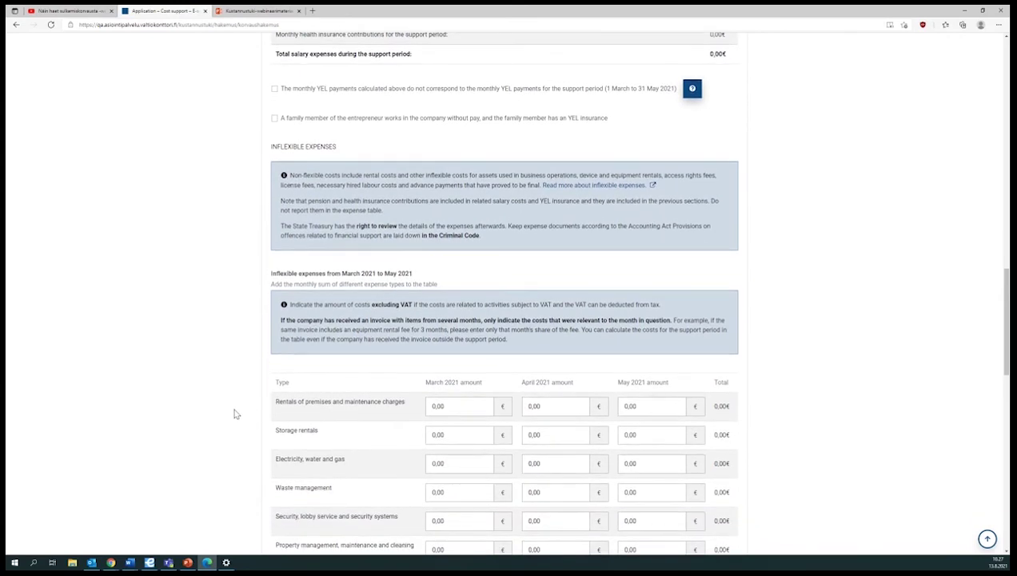
pyautogui.scroll(-2, 236, 413)
pyautogui.scroll(-2, 236, 413)
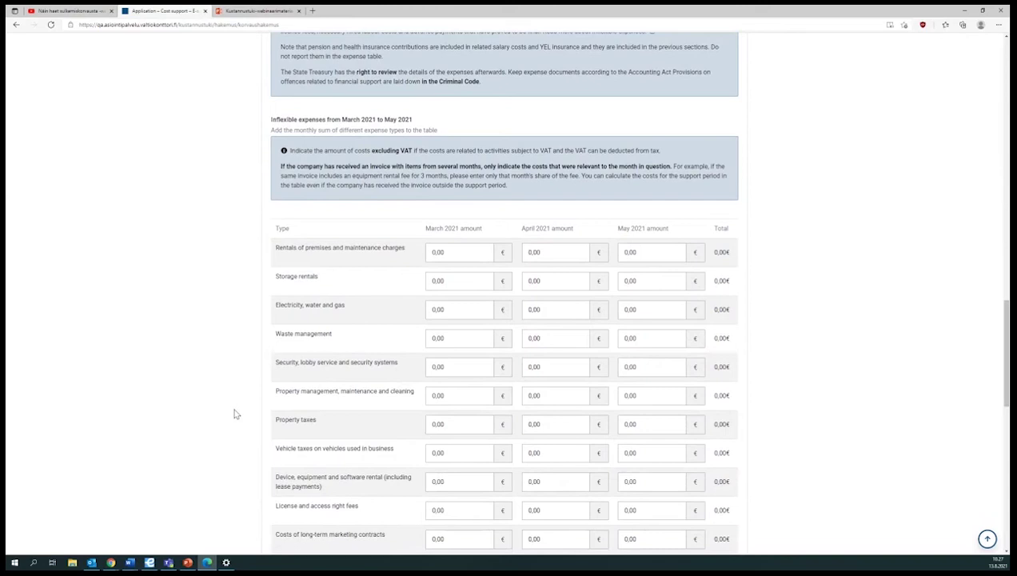
pyautogui.scroll(-1, 236, 414)
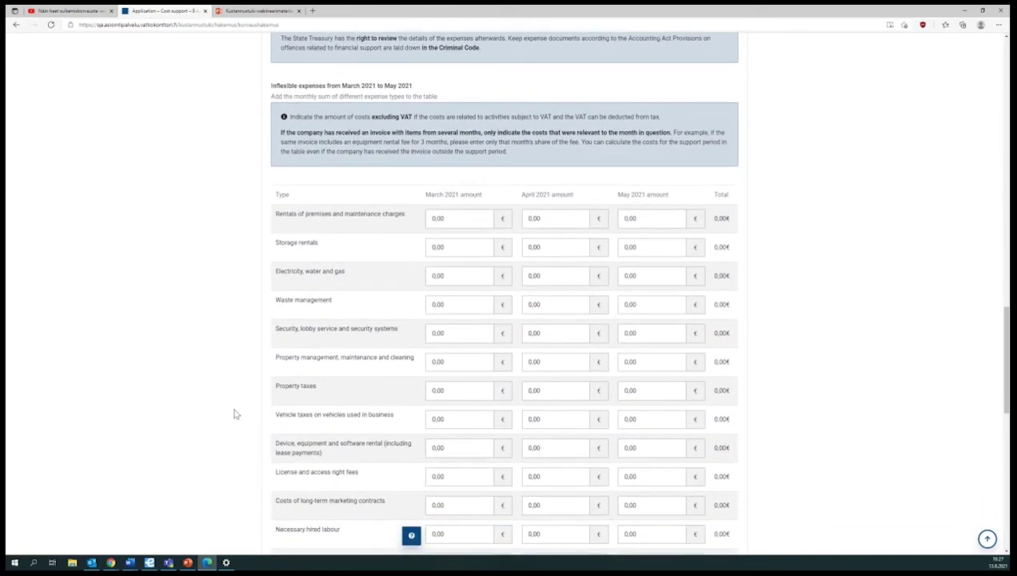
pyautogui.scroll(-1, 236, 414)
pyautogui.scroll(-3, 236, 414)
pyautogui.scroll(-1, 236, 414)
pyautogui.scroll(-4, 236, 413)
pyautogui.scroll(-5, 236, 413)
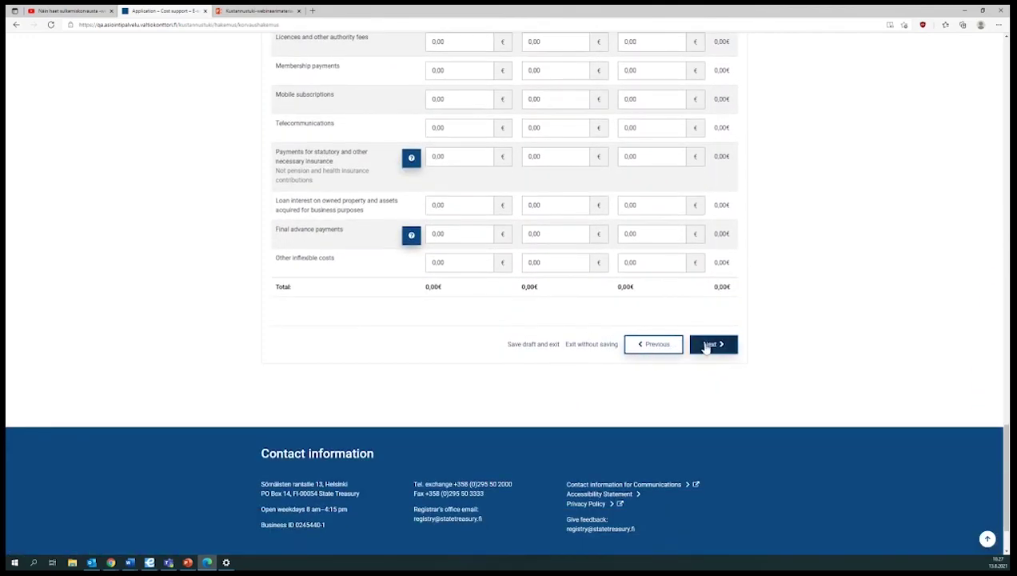
# - Open Other subsidies and review the empty previously received support list totalling €0.00
pyautogui.click(706, 345)
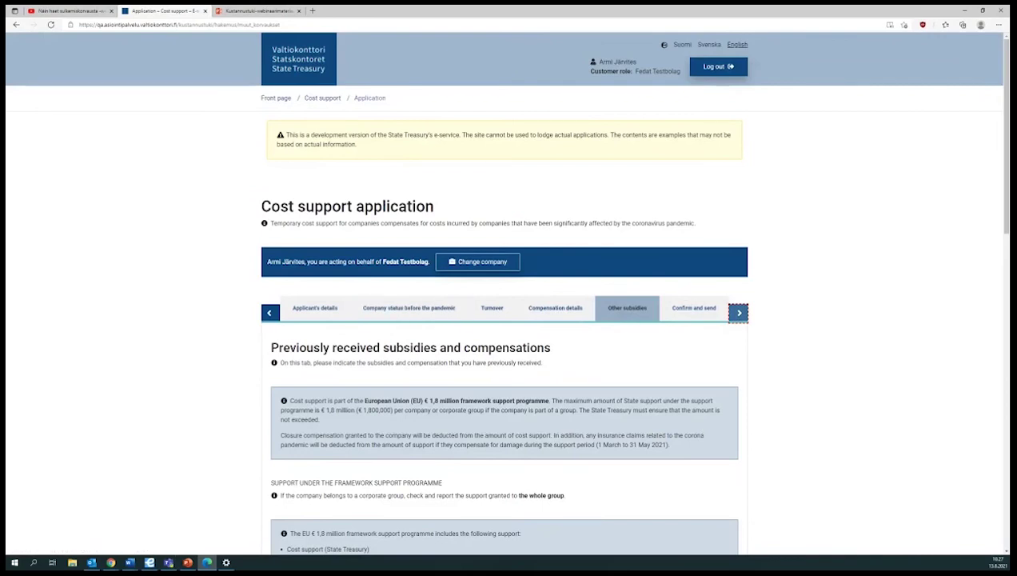
pyautogui.hotkey('alt', 'Tab')
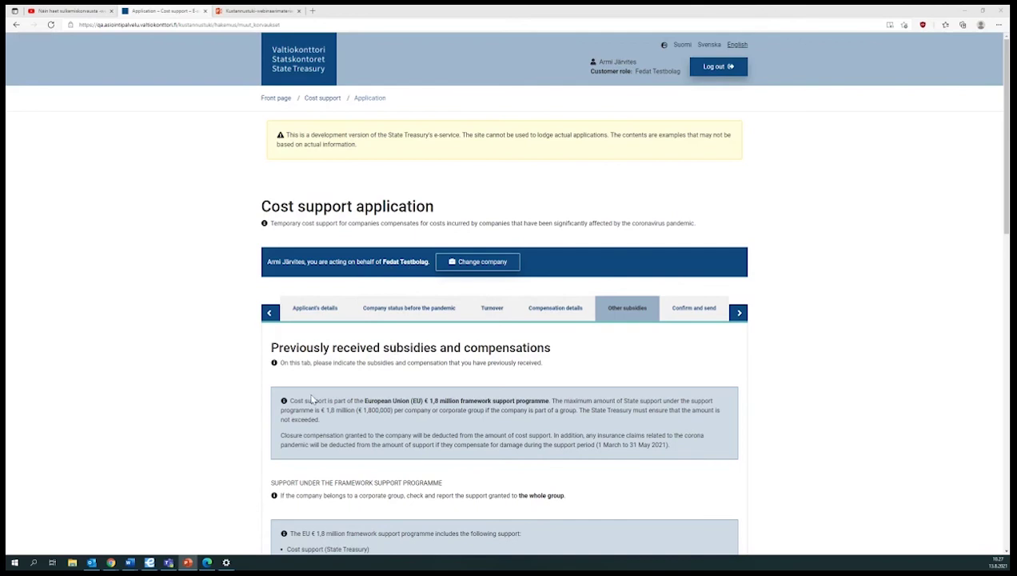
pyautogui.scroll(-2, 312, 398)
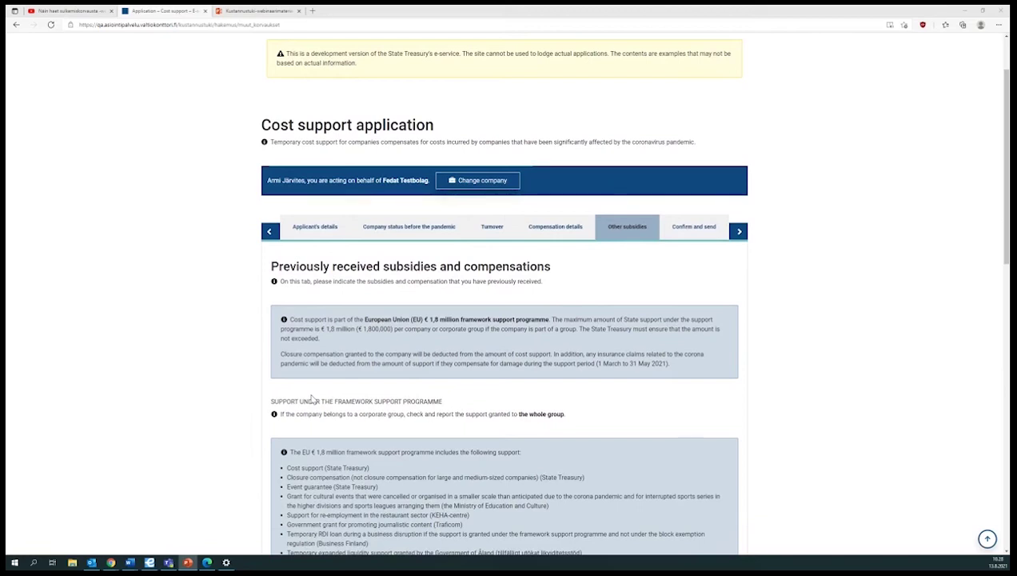
pyautogui.scroll(-1, 311, 398)
pyautogui.scroll(-2, 312, 397)
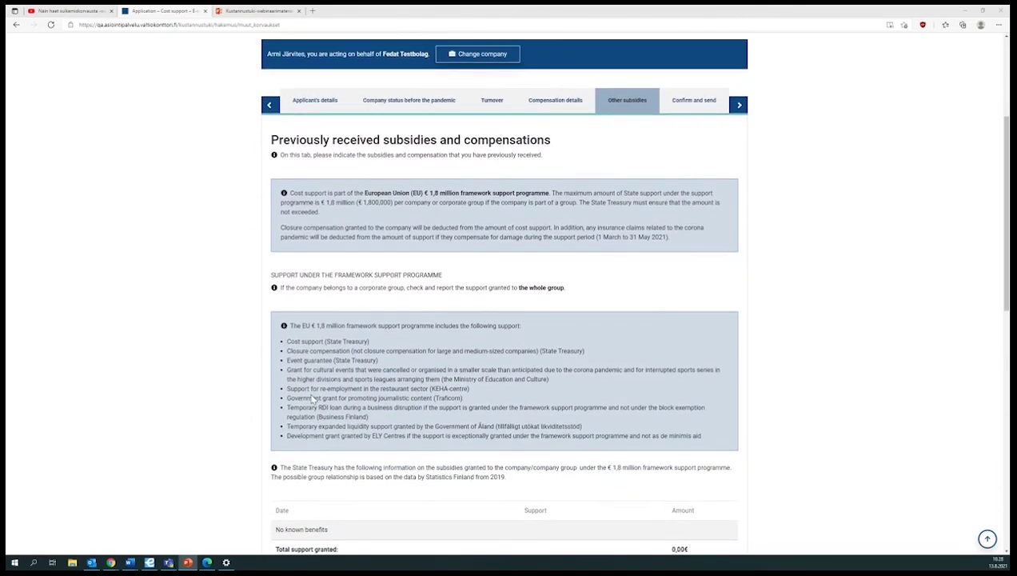
pyautogui.scroll(-1, 312, 398)
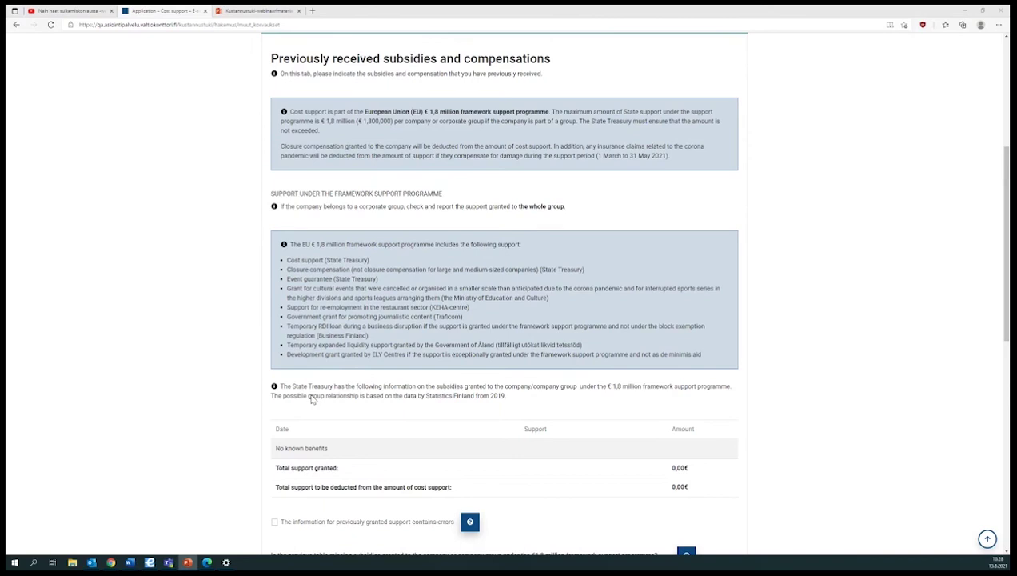
pyautogui.scroll(-2, 256, 357)
pyautogui.scroll(-5, 256, 357)
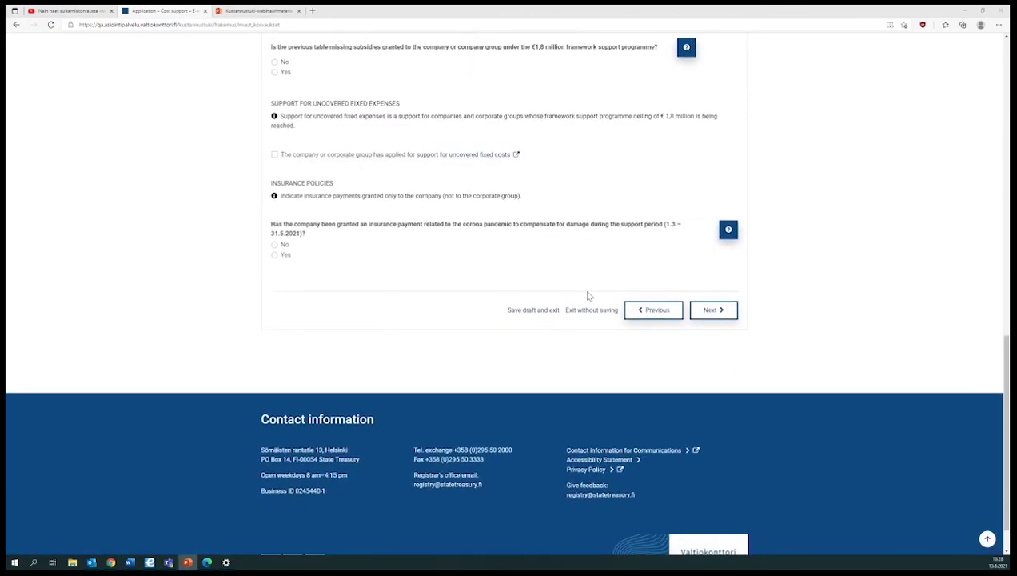
# - Open Confirm and send and scroll the summary down to the confirmation section
pyautogui.click(711, 313)
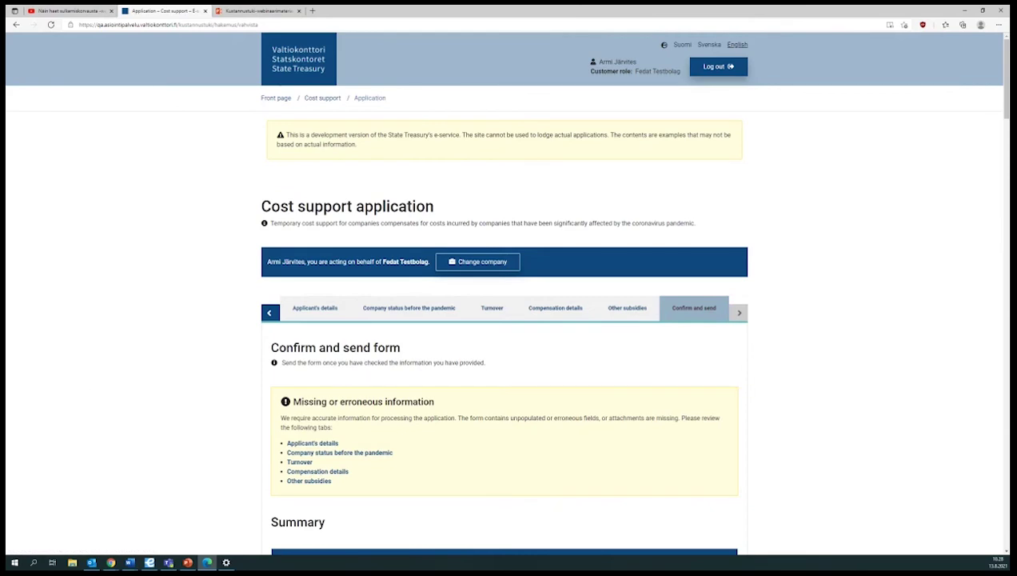
pyautogui.hotkey('alt', 'Tab')
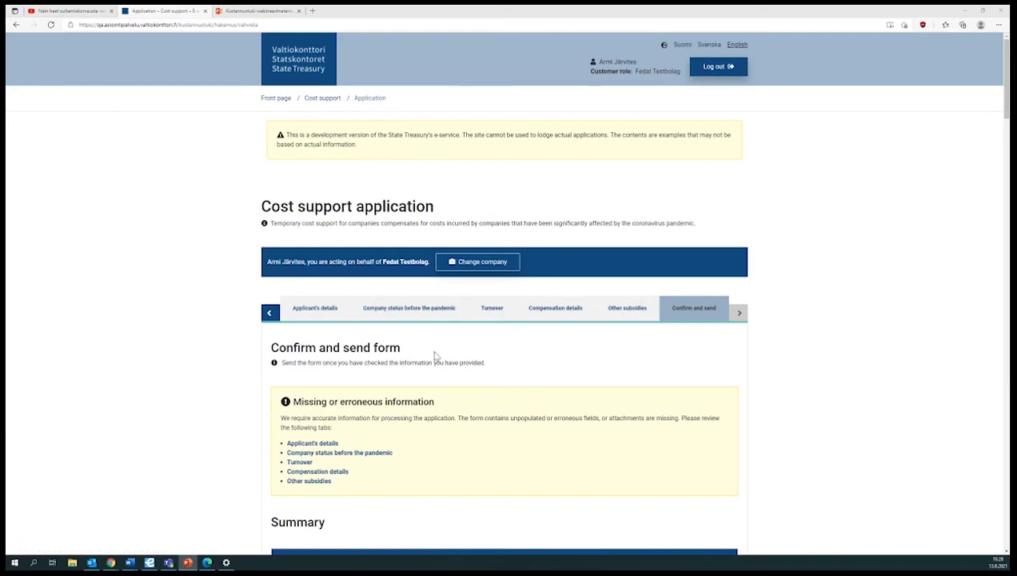
pyautogui.scroll(-3, 435, 356)
pyautogui.scroll(-2, 435, 356)
pyautogui.scroll(-1, 435, 355)
pyautogui.scroll(-2, 435, 356)
pyautogui.scroll(-2, 435, 356)
pyautogui.scroll(-3, 435, 356)
pyautogui.scroll(-1, 435, 355)
pyautogui.scroll(-3, 435, 356)
pyautogui.scroll(-2, 435, 356)
pyautogui.scroll(-3, 435, 356)
pyautogui.scroll(-2, 435, 356)
pyautogui.scroll(-3, 435, 356)
pyautogui.scroll(-3, 435, 356)
pyautogui.scroll(-3, 435, 356)
pyautogui.scroll(-1, 435, 356)
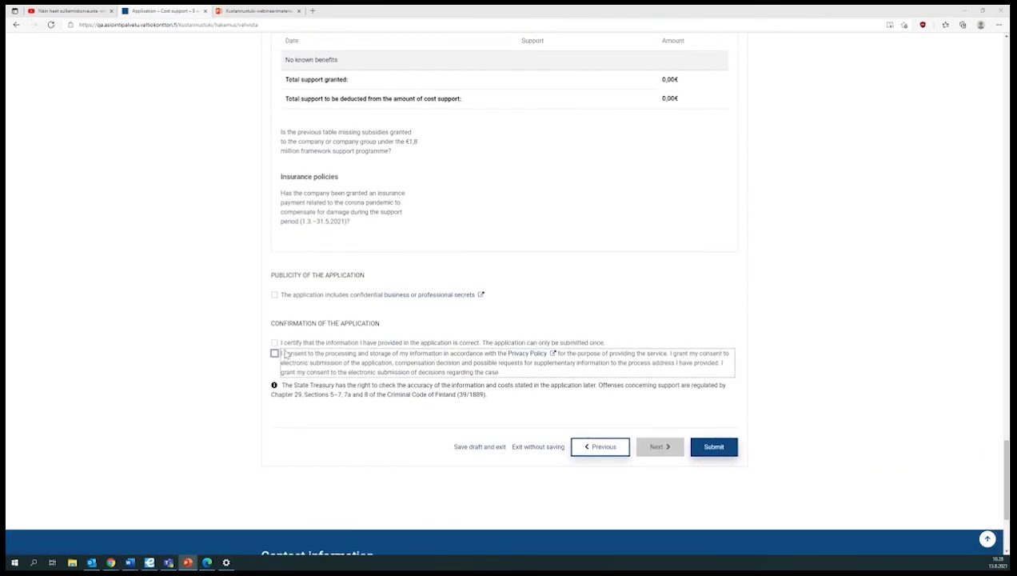
# - Tick the correctness and data-processing consent boxes, then submit, getting a missing-information warning
pyautogui.click(274, 342)
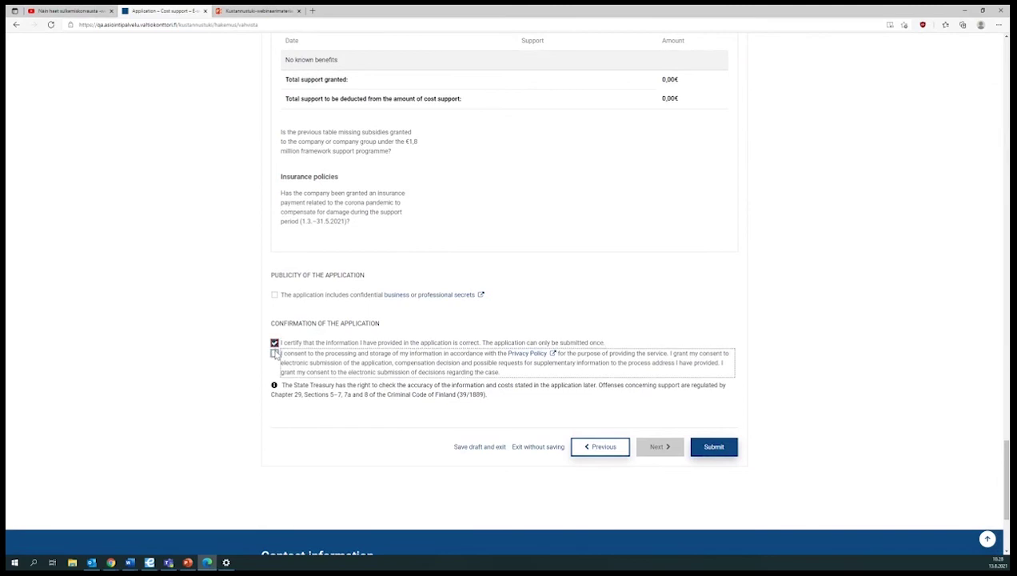
pyautogui.click(274, 353)
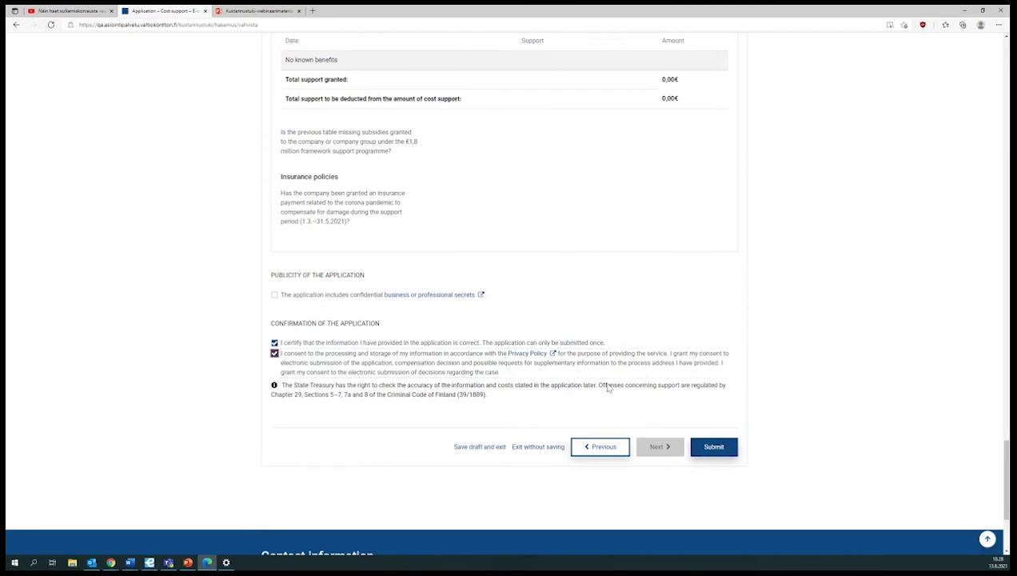
pyautogui.click(704, 449)
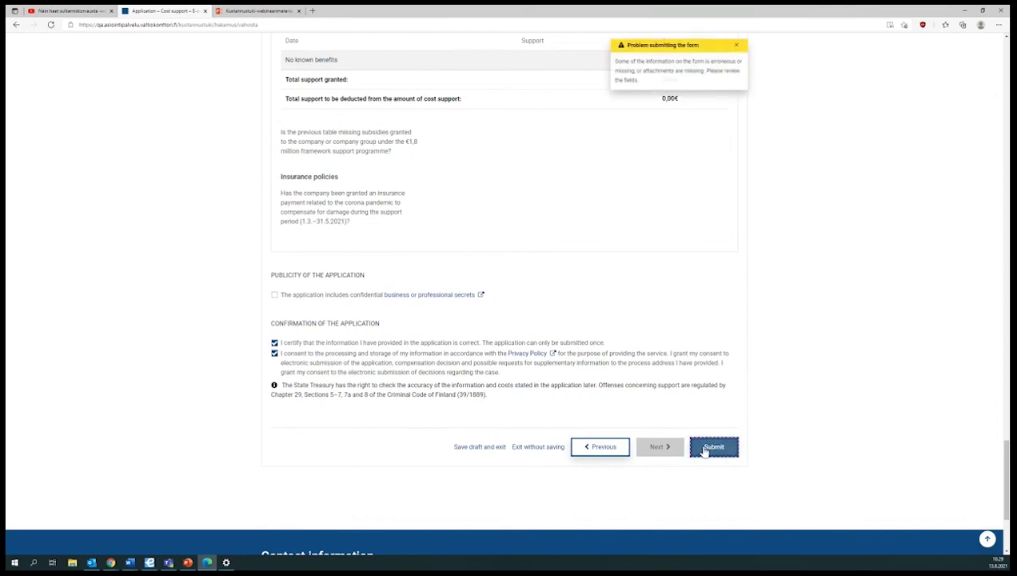